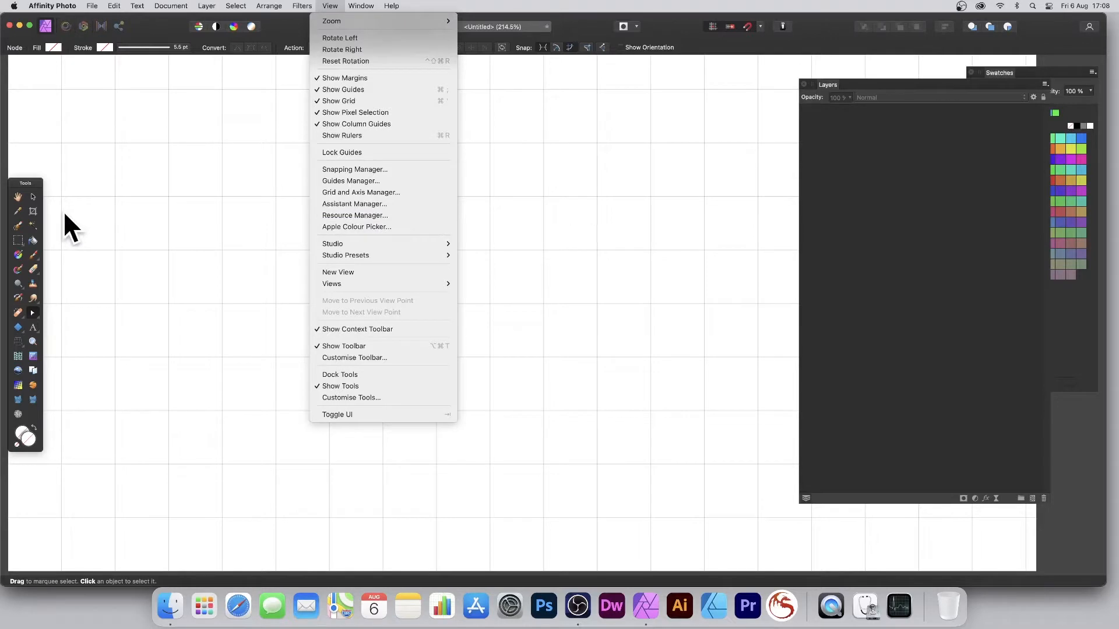
Draw an open zigzag line with five peaks, one grid square high, using the Pen Tool in Polygon Mode.
click(33, 316)
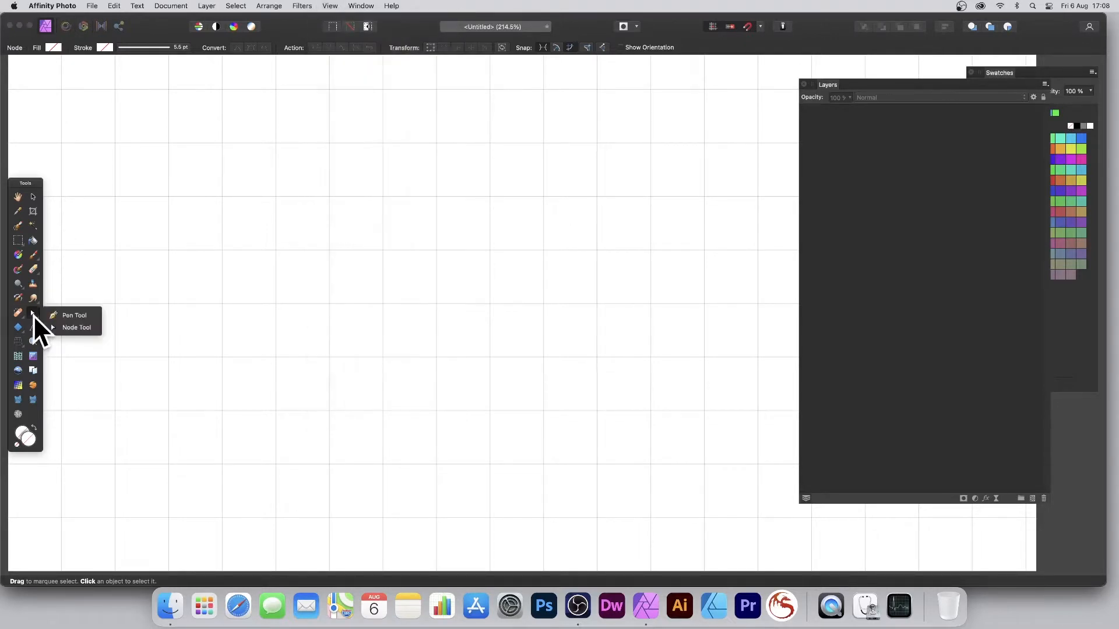
click(76, 317)
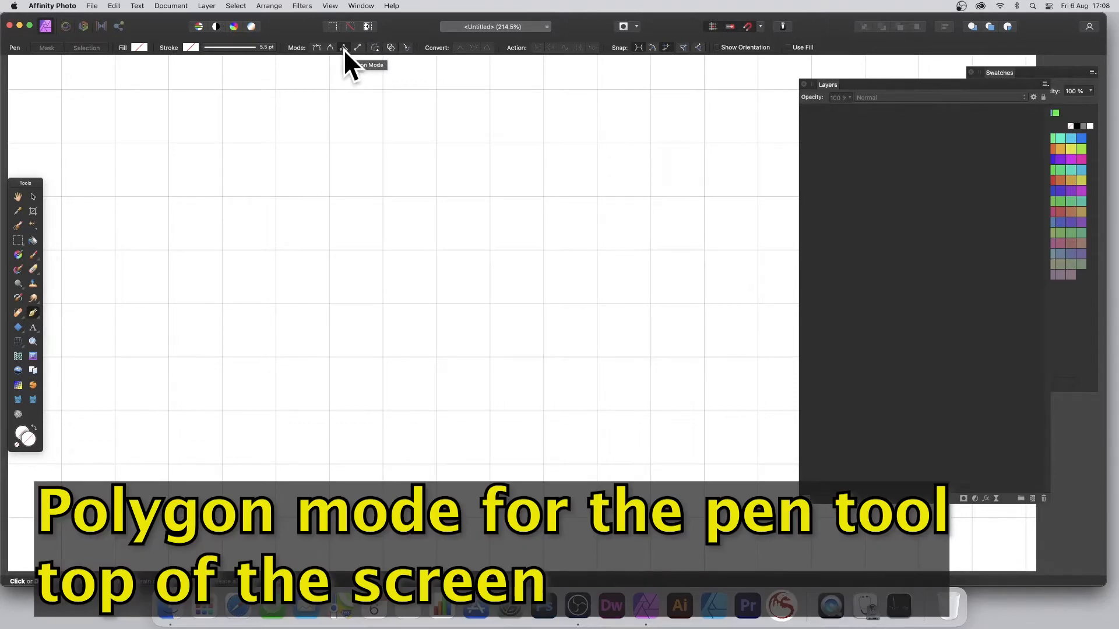
click(344, 48)
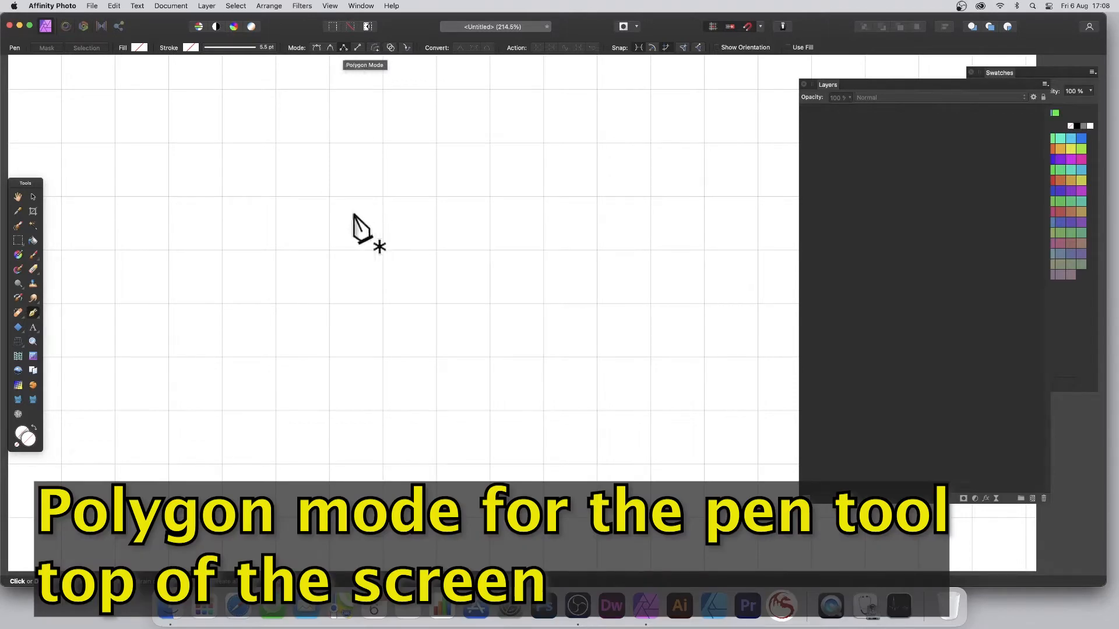
click(169, 300)
click(222, 250)
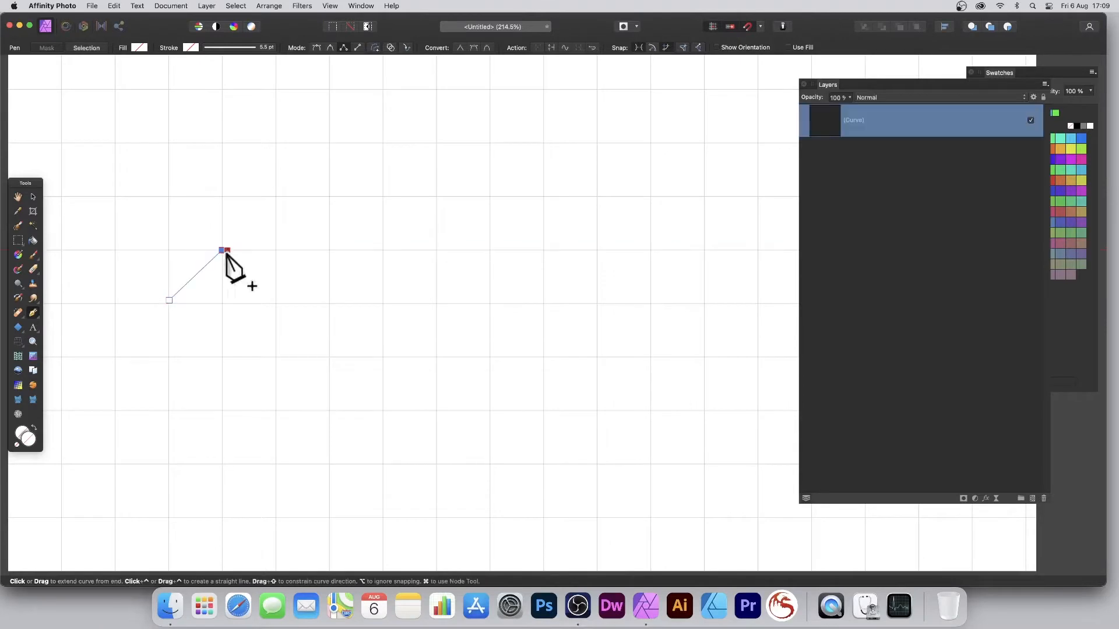
click(275, 300)
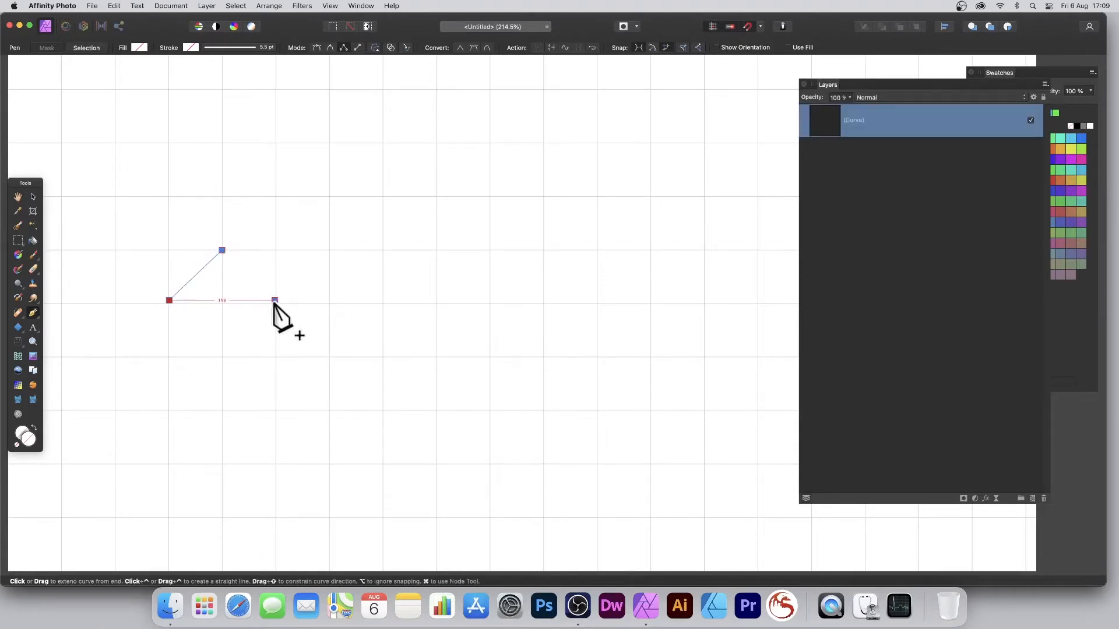
click(330, 250)
click(384, 300)
click(438, 250)
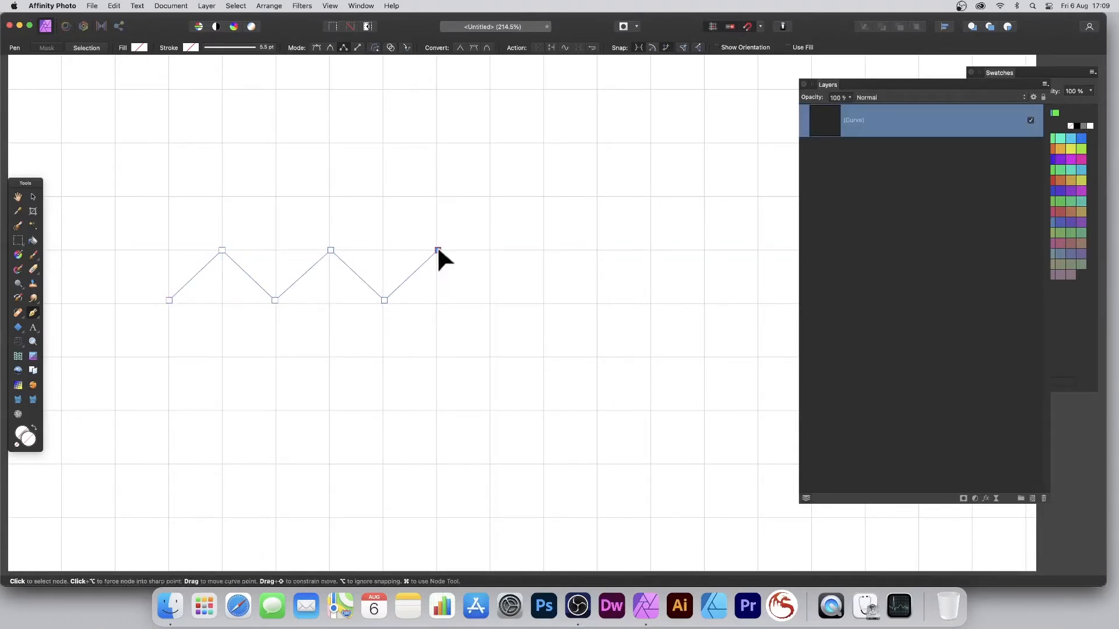
click(489, 301)
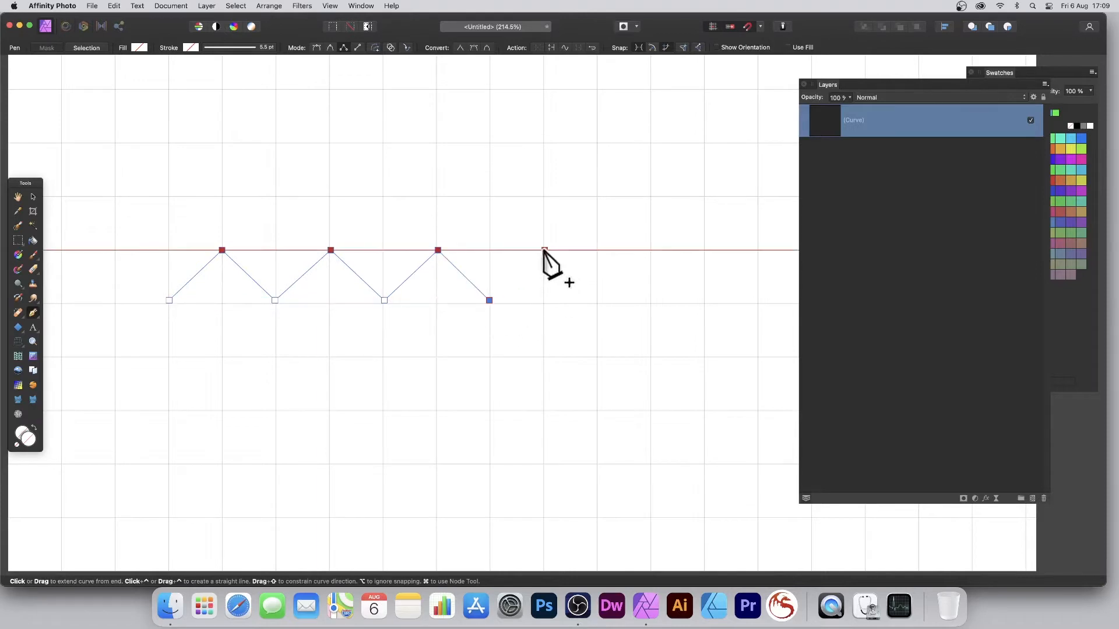
click(544, 251)
click(598, 300)
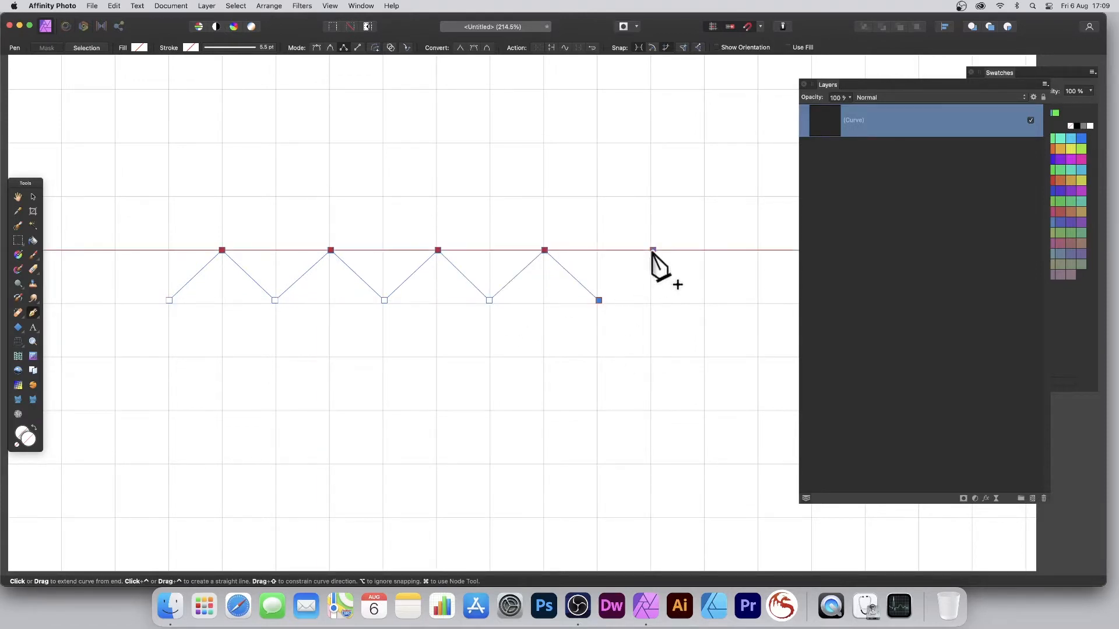
click(653, 251)
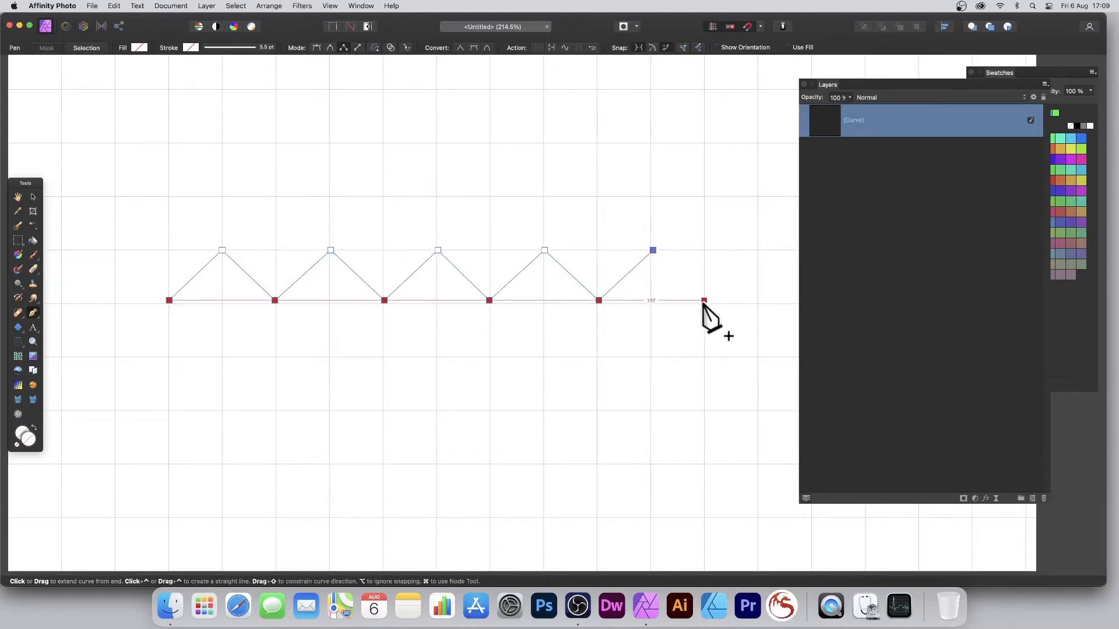
click(704, 301)
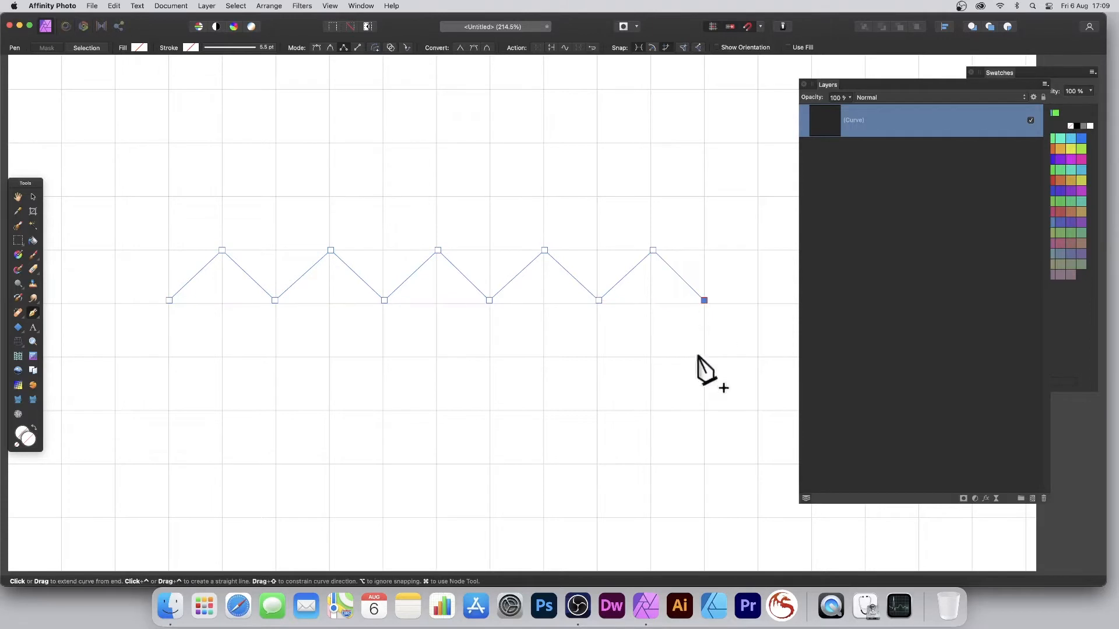
Close the zigzag into a shape with two vertical sides about three grid squares long and a straight base.
click(704, 462)
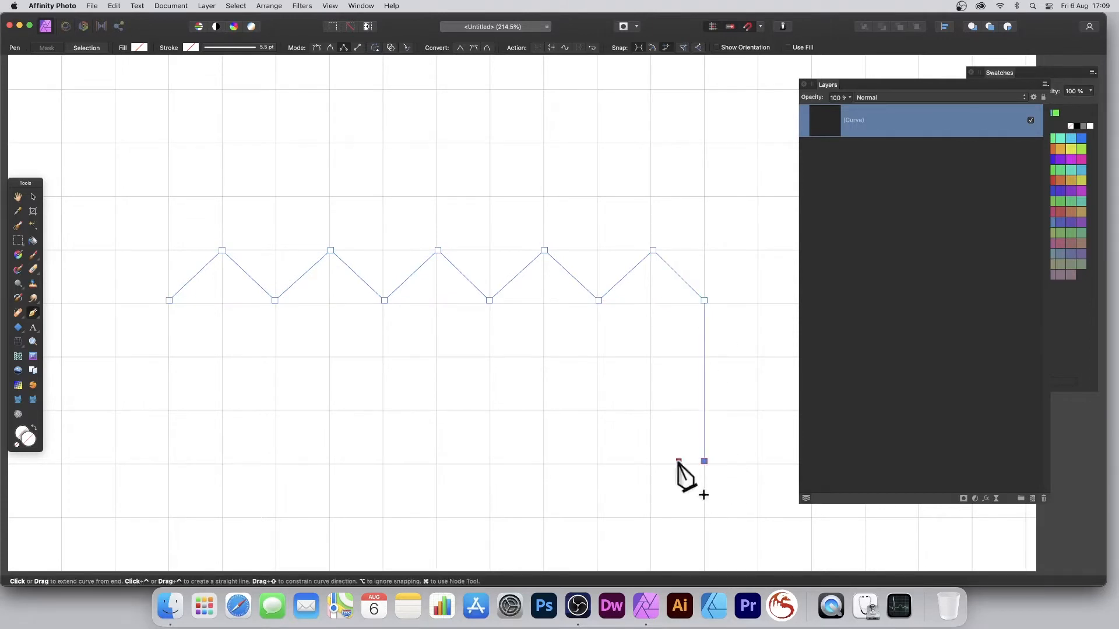
click(169, 462)
click(169, 300)
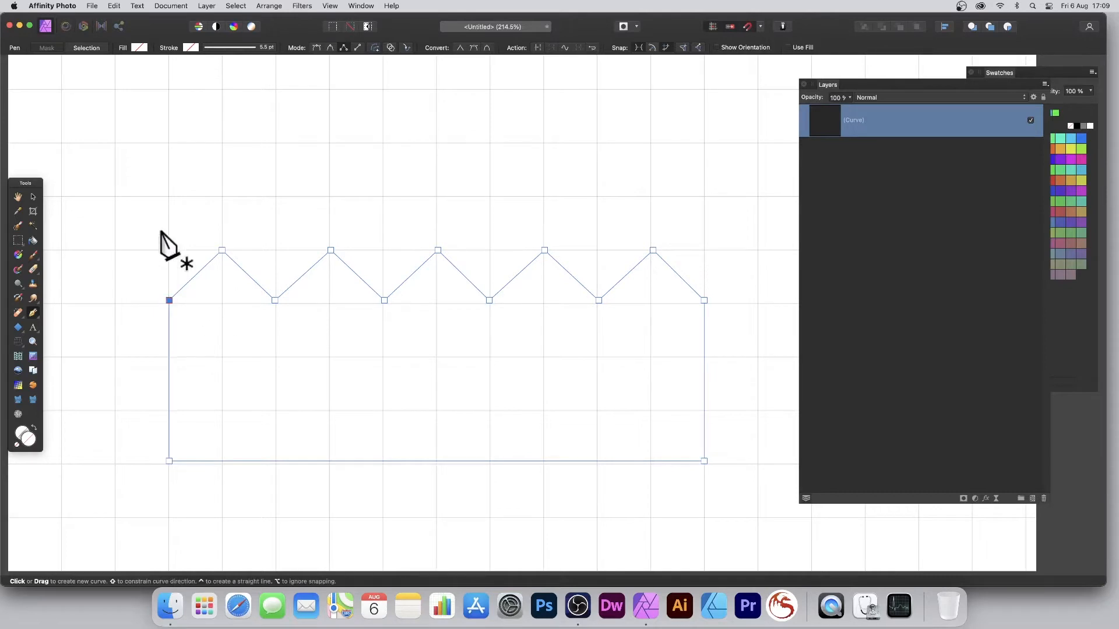
Select all nodes of the zigzag shape with the Node Tool and apply Smooth Curve to them.
click(33, 313)
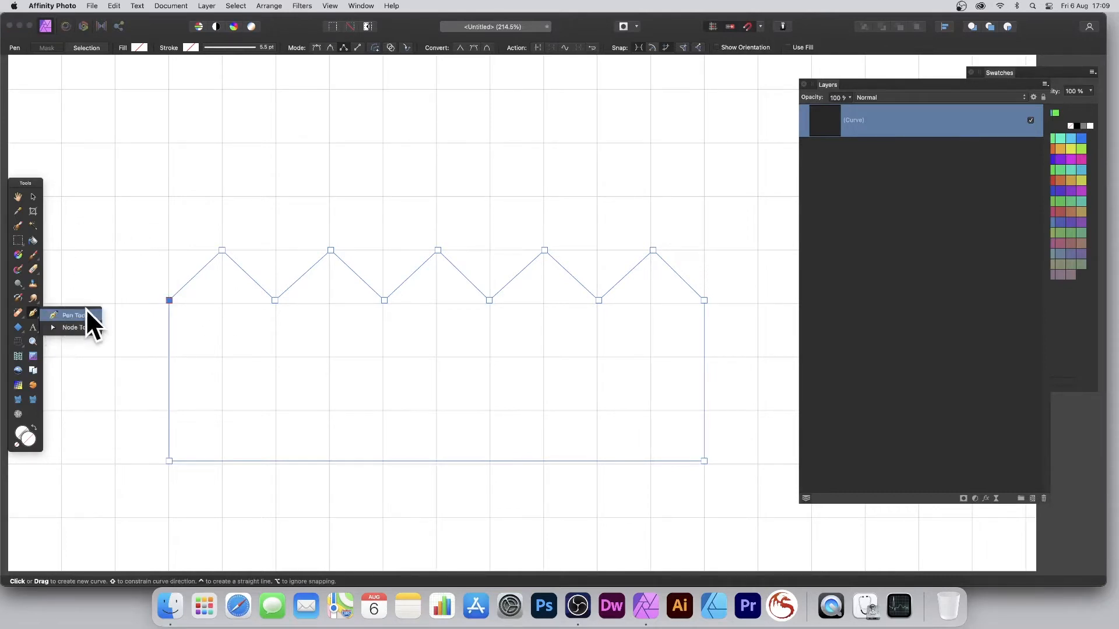
click(74, 327)
drag(107, 195, 776, 515)
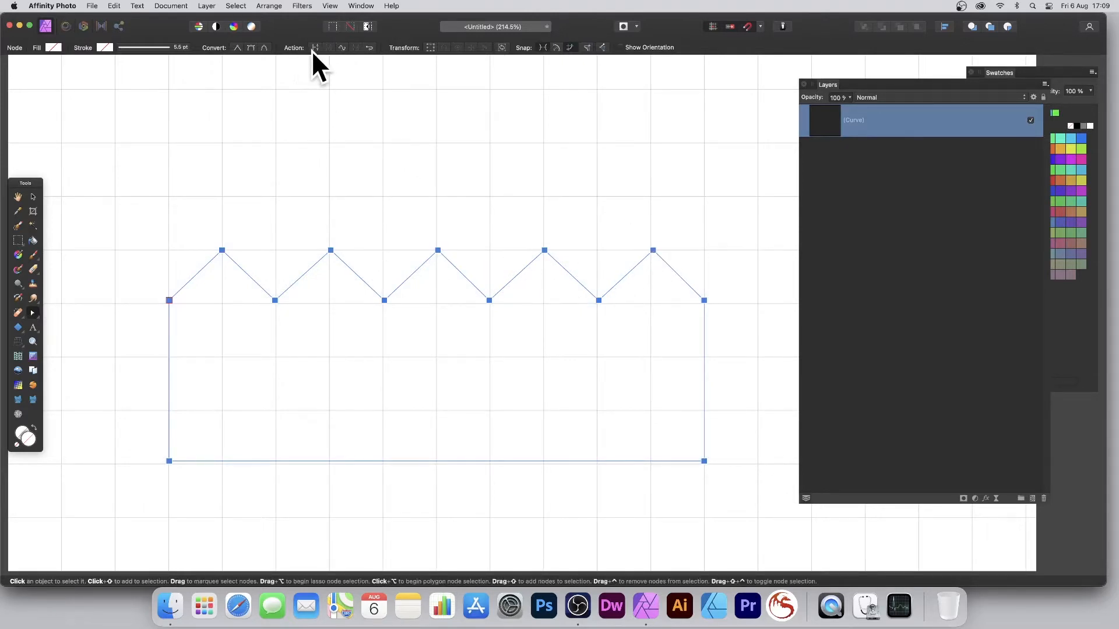
click(342, 48)
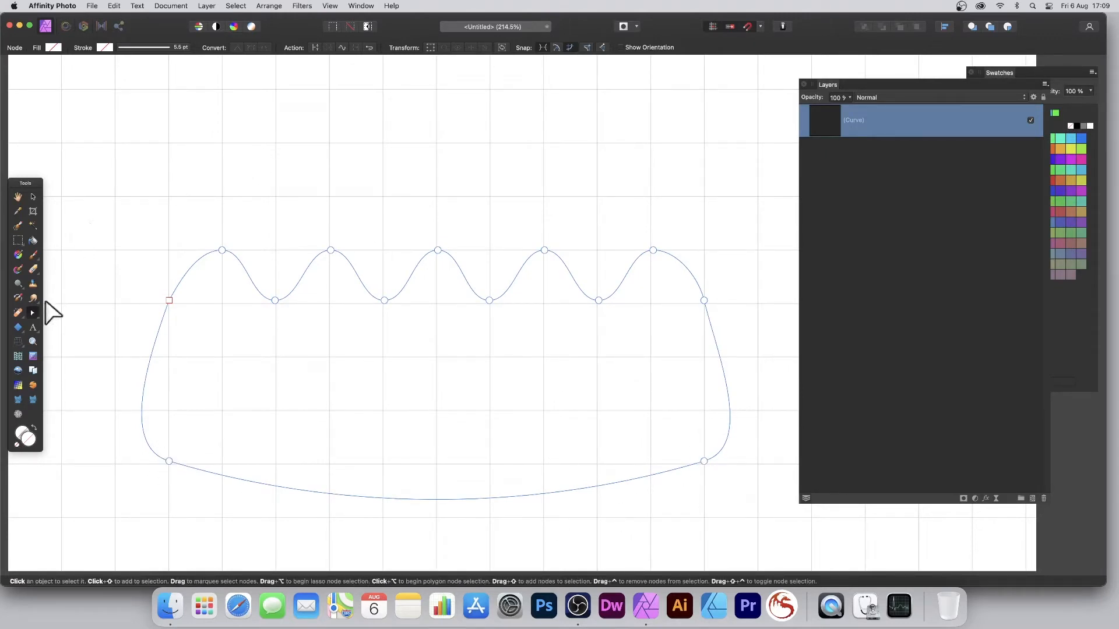
Convert the two bottom corner nodes of the wavy shape to sharp nodes.
drag(33, 313, 59, 330)
click(169, 460)
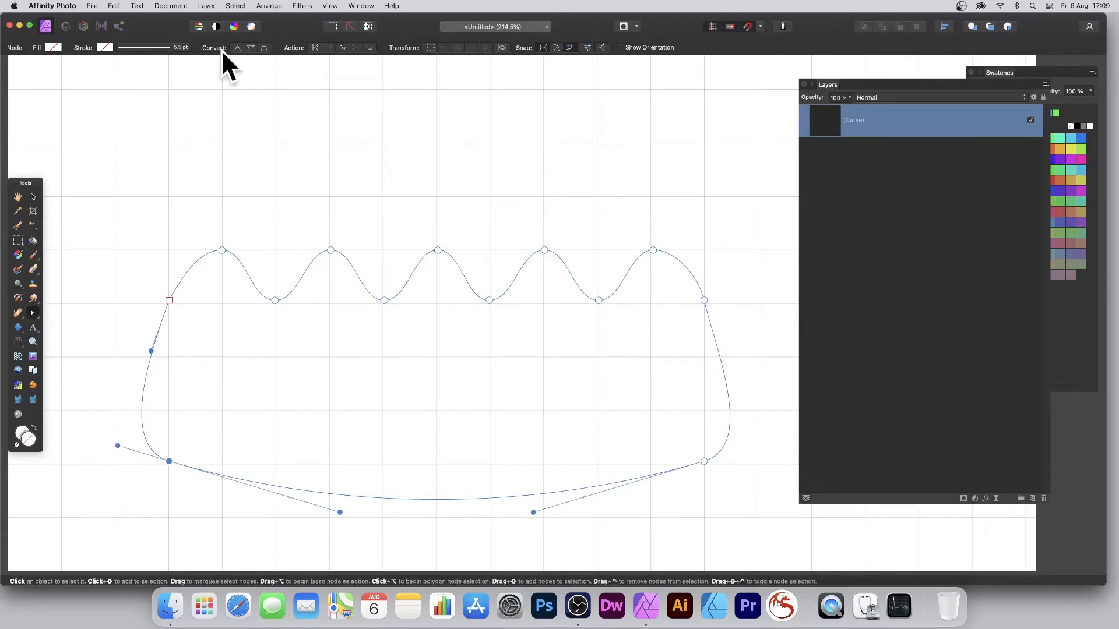
click(237, 48)
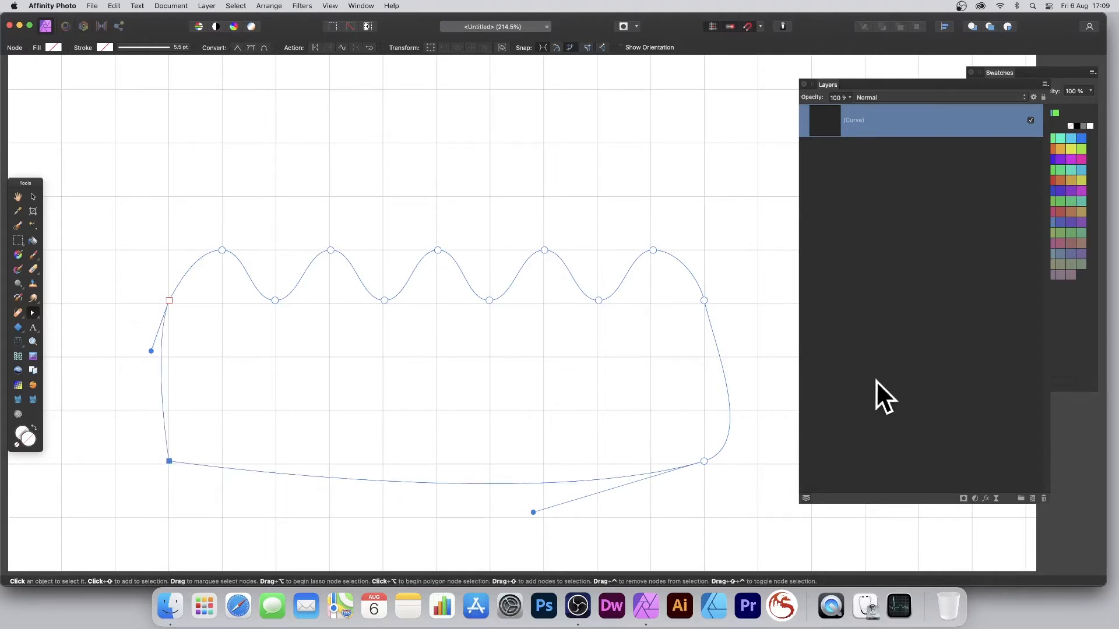
click(704, 461)
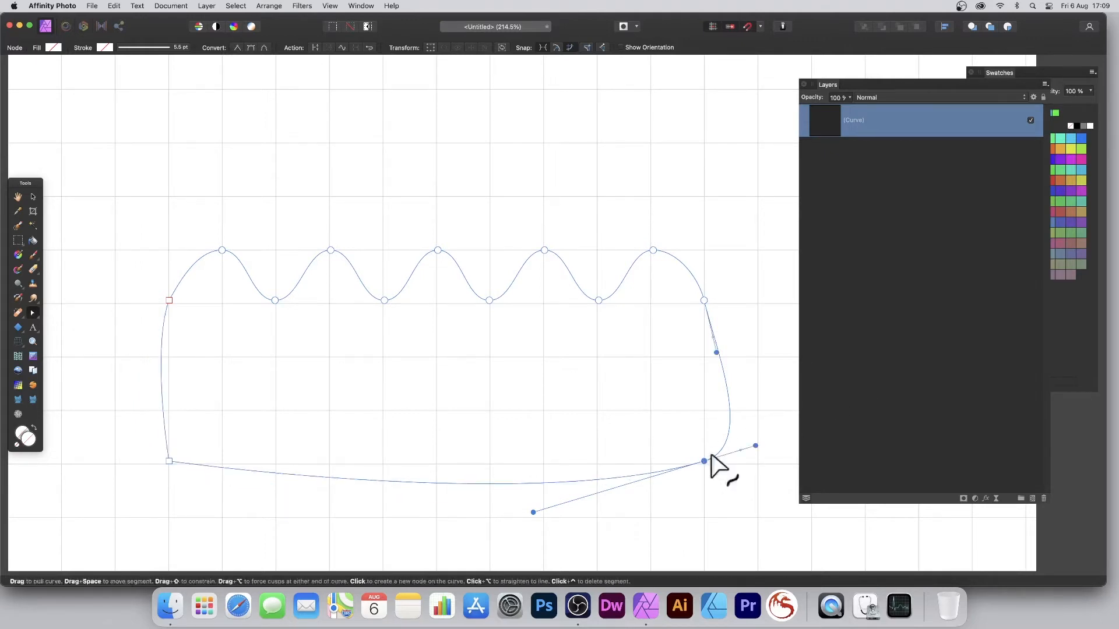
click(235, 48)
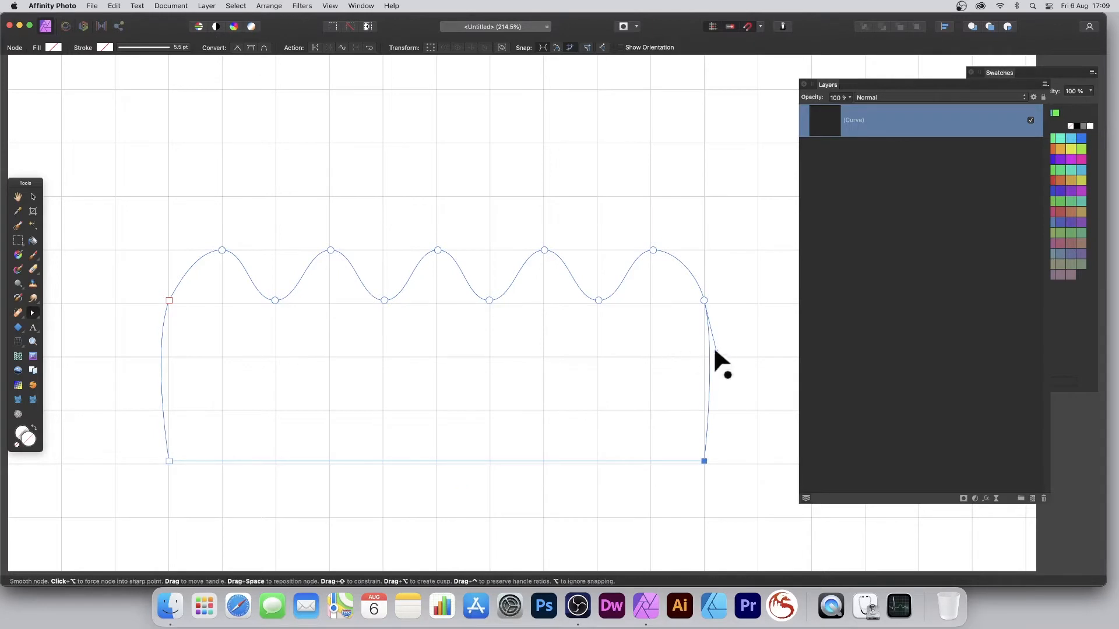
Straighten both sides of the wavy shape by collapsing the lower handles of its two upper corner nodes.
drag(715, 352, 703, 300)
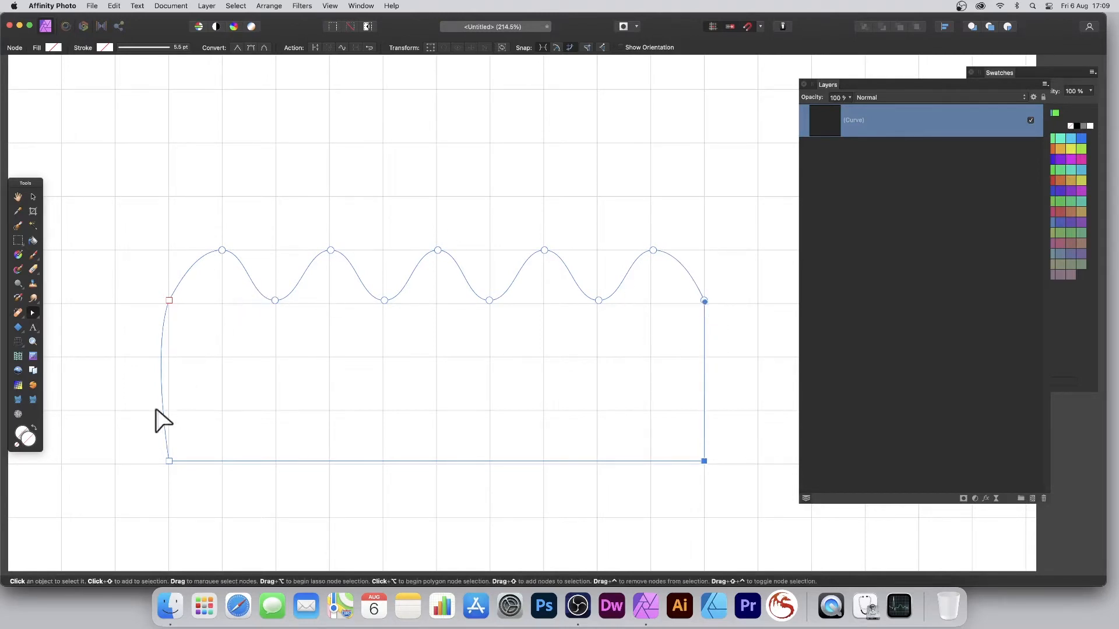
click(169, 300)
drag(151, 351, 170, 301)
Fill the wavy shape with a light blue colour using the HSL colour wheel.
click(34, 197)
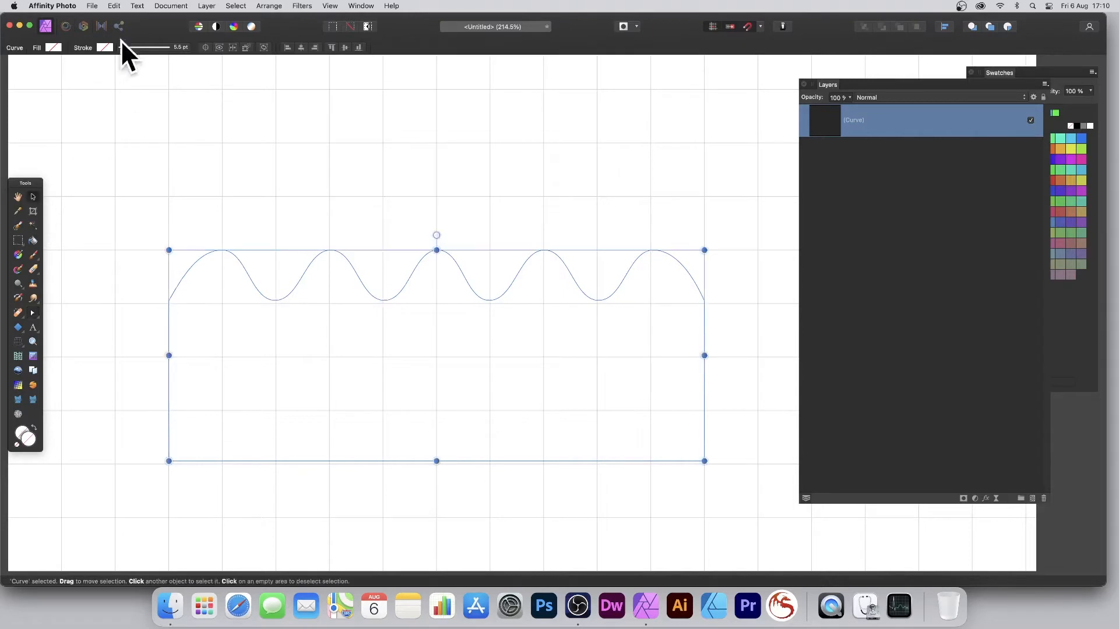
click(52, 47)
mouse_move(82, 110)
mouse_down()
mouse_move(100, 119)
mouse_move(78, 109)
mouse_up()
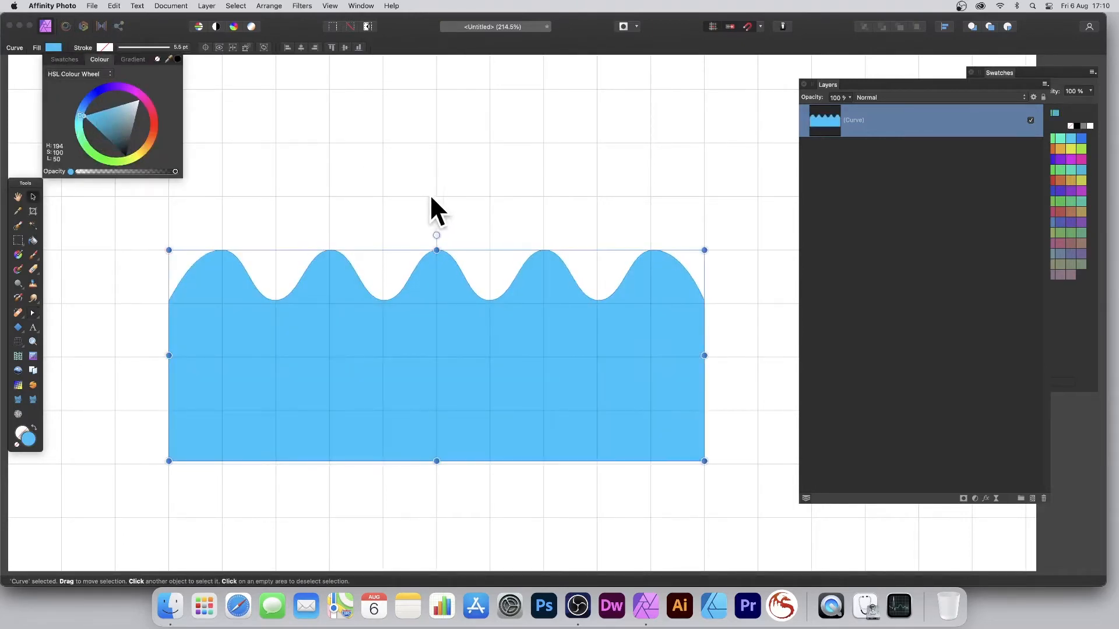
click(558, 53)
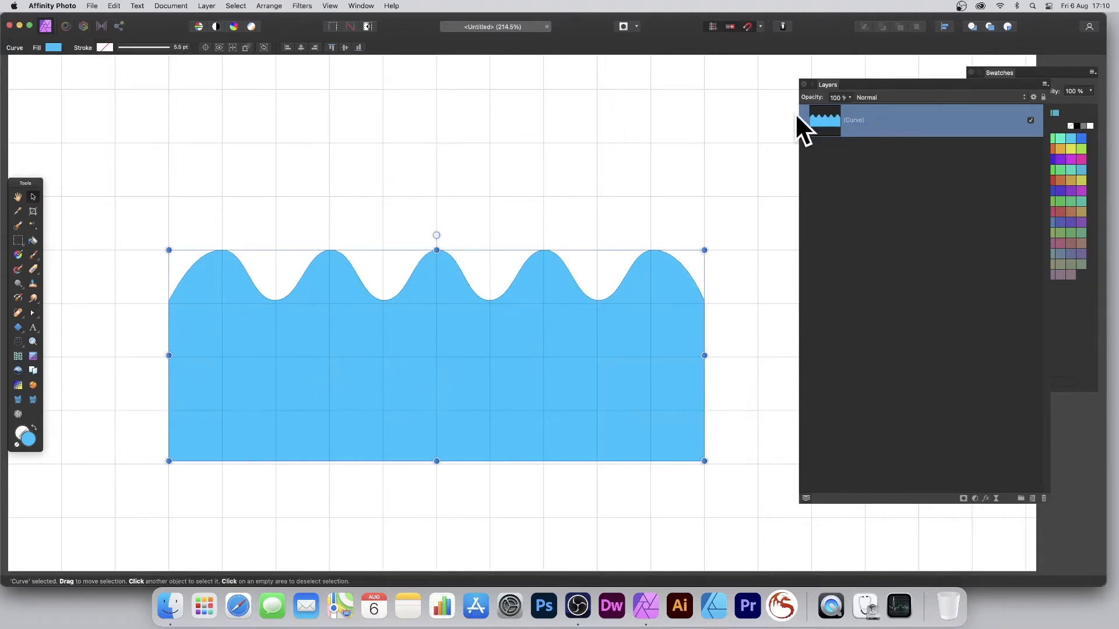
Move the wave shape up the canvas and duplicate it four times, placing each copy lower than the last.
drag(610, 387, 609, 252)
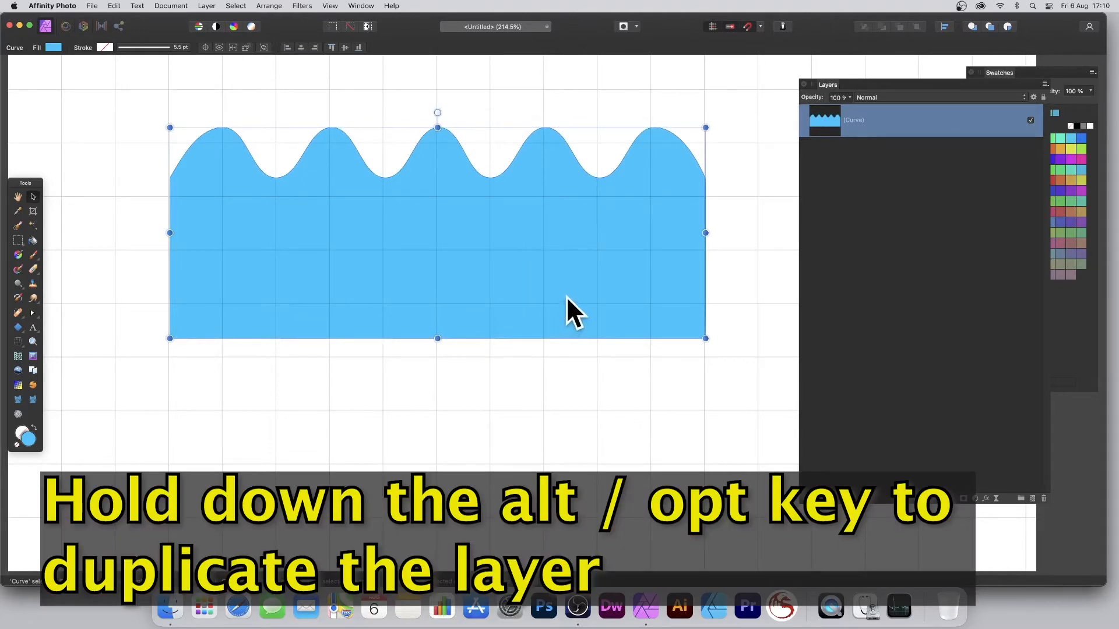
drag(558, 232, 512, 421)
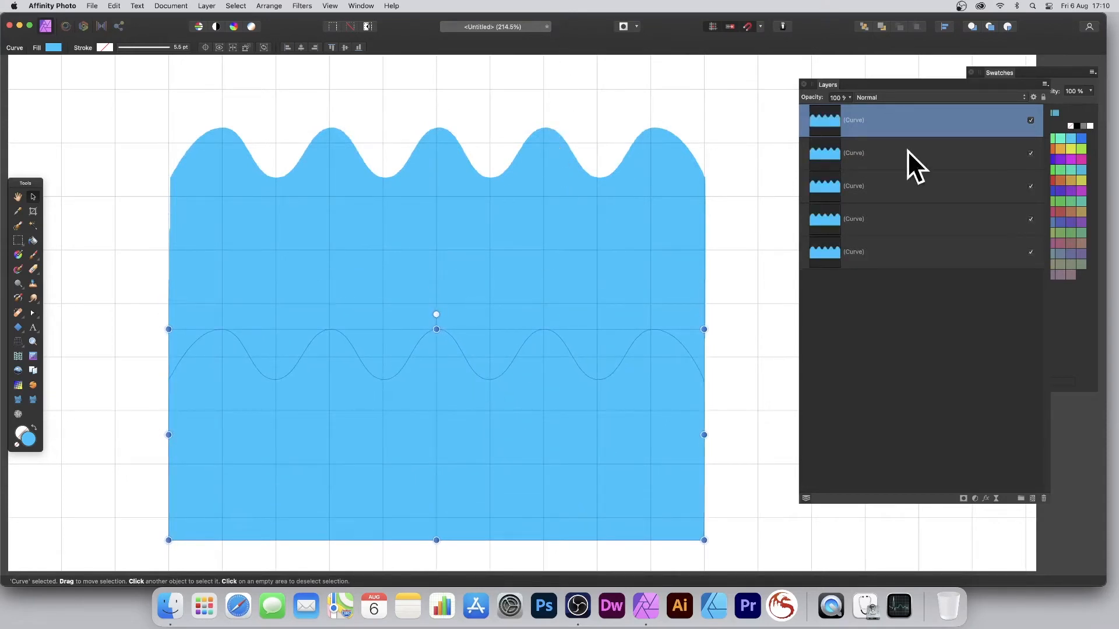
Recolour the front wave dark blue and the wave directly behind it medium blue from the recent swatches.
click(999, 73)
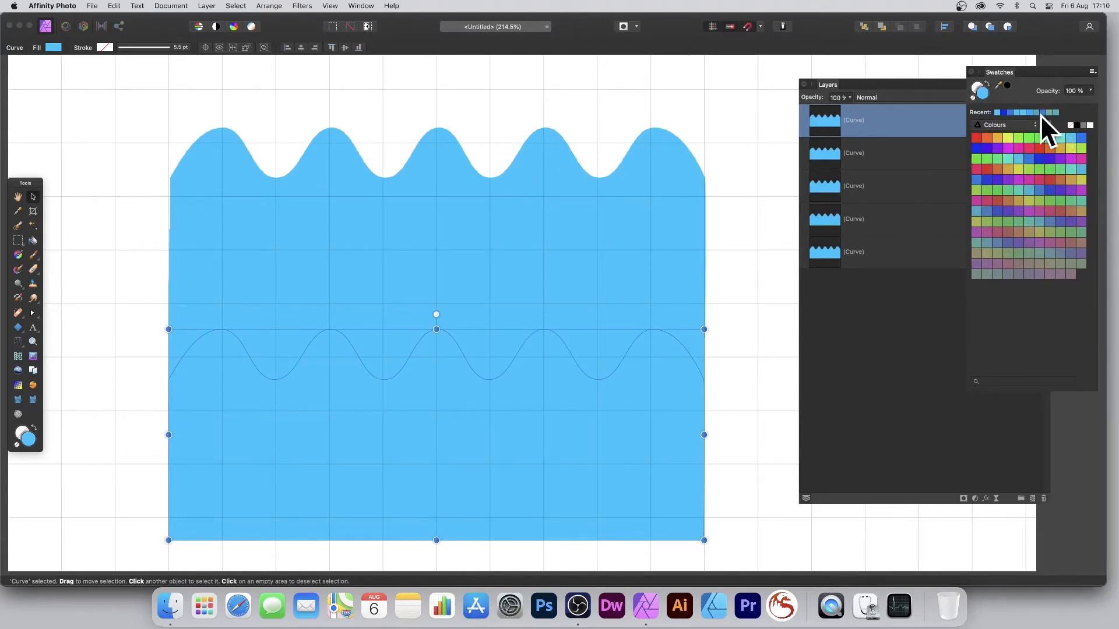
click(1010, 113)
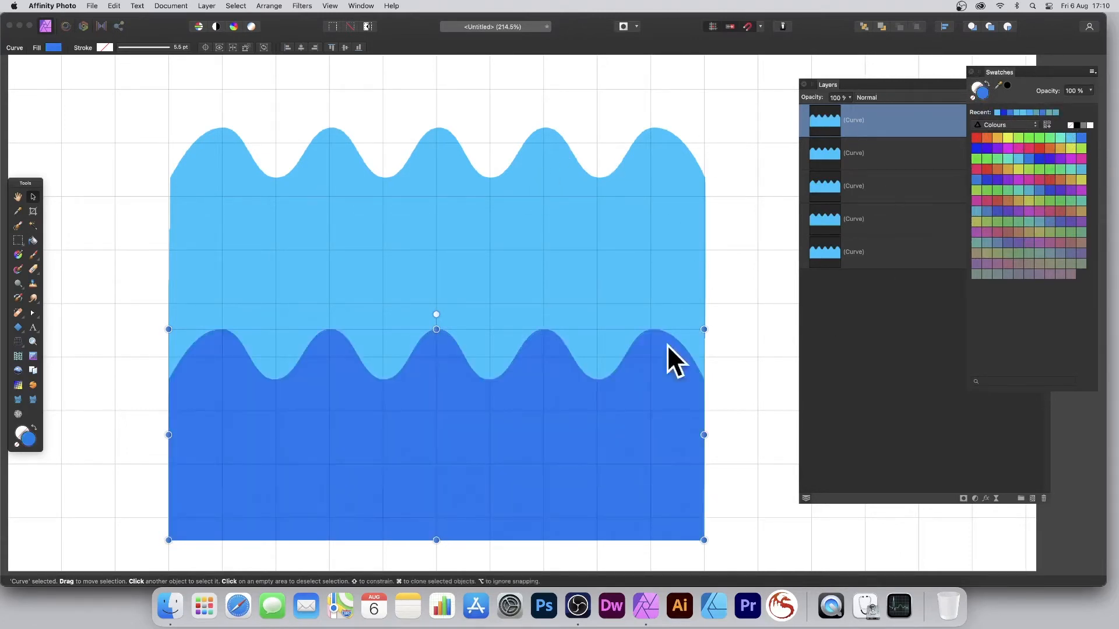
click(603, 322)
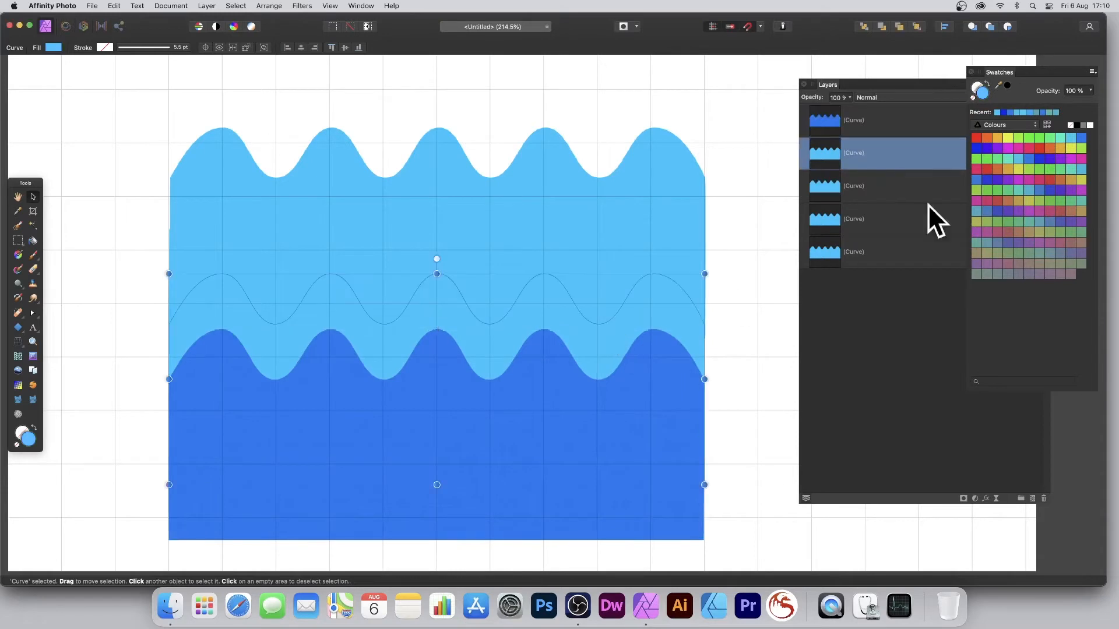
click(1029, 111)
Recolour the middle wave grey-teal and the wave above it light cyan from the recent swatches.
click(624, 259)
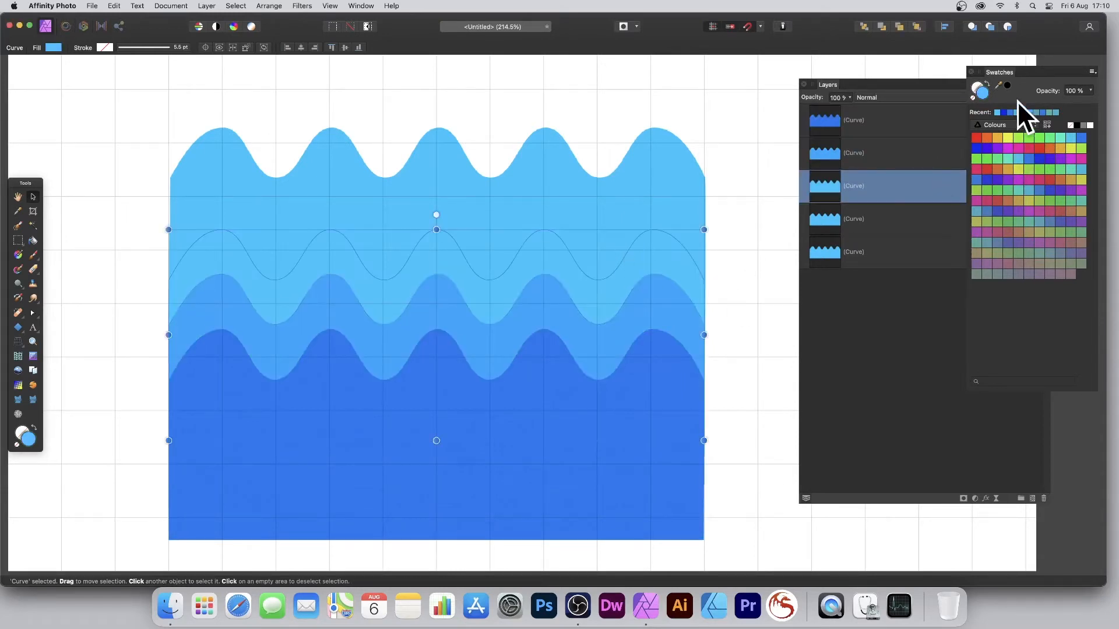
click(1052, 112)
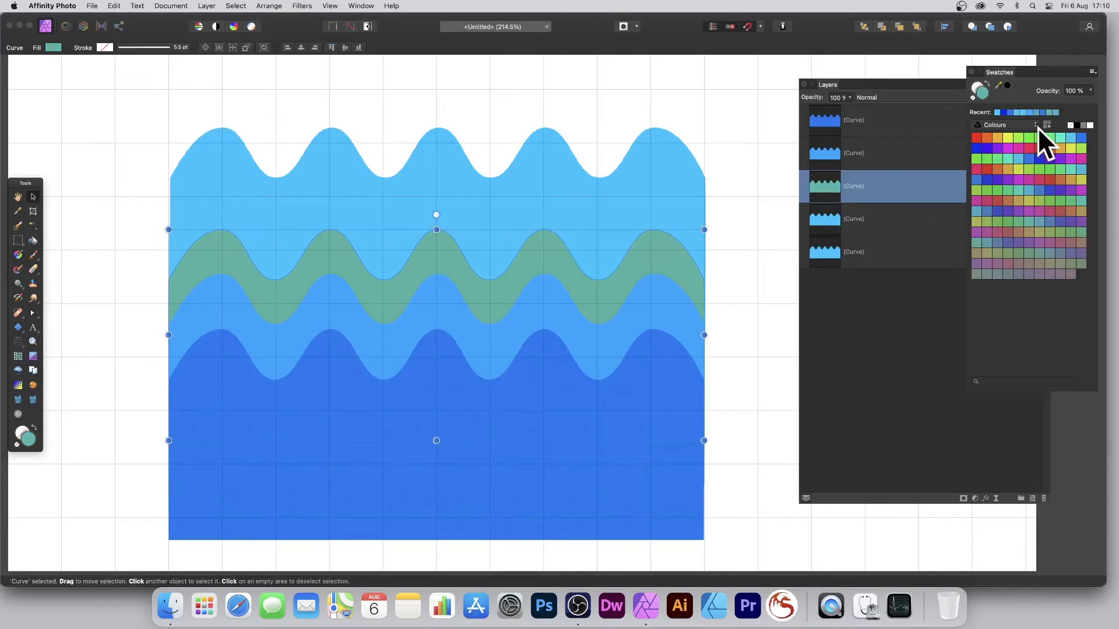
click(628, 212)
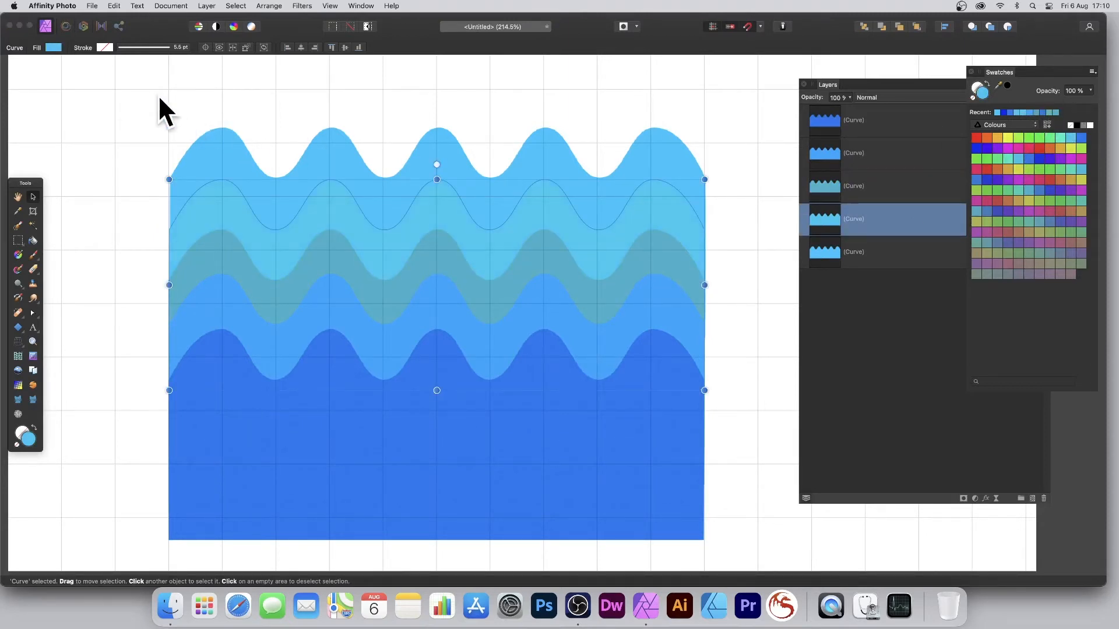
Group all five wave curves into one layer group, collapse the group and deselect it.
drag(128, 90, 745, 553)
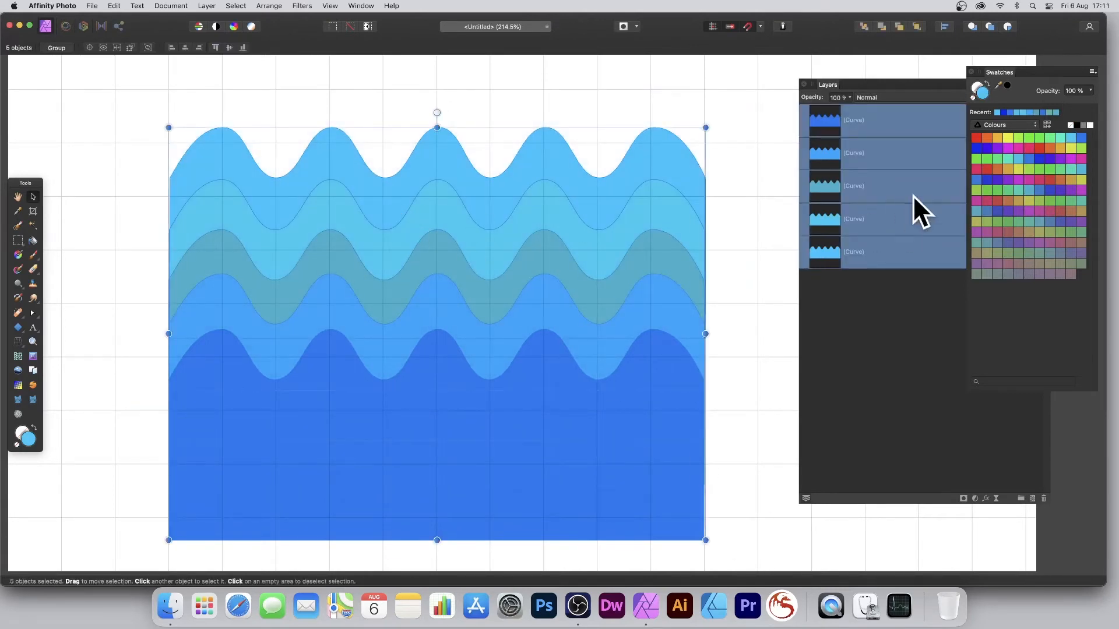
right_click(838, 118)
click(857, 268)
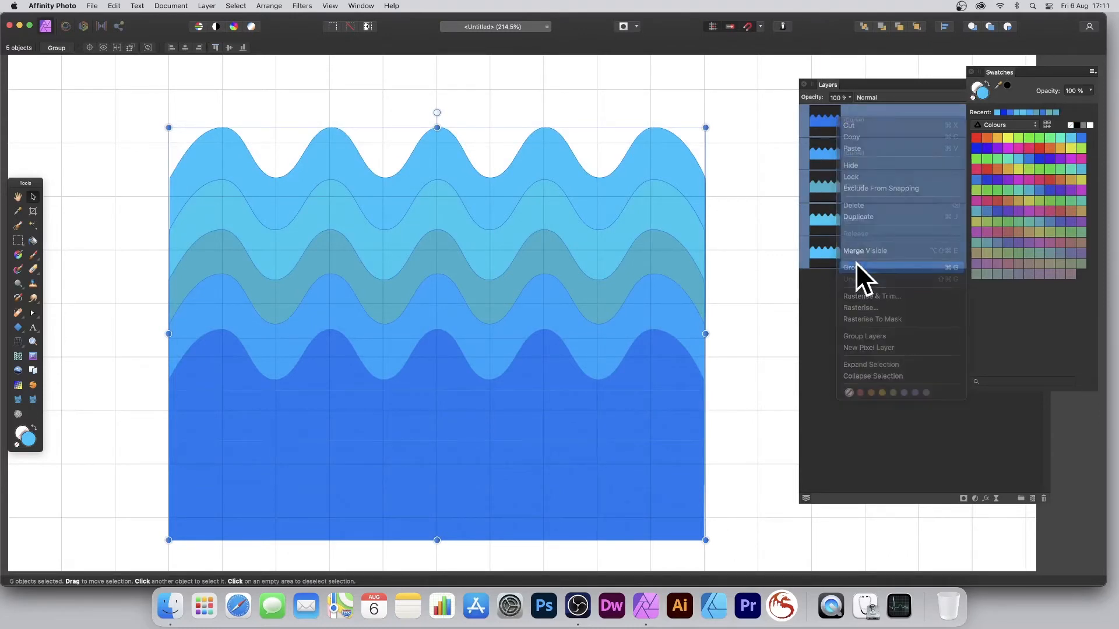
click(805, 113)
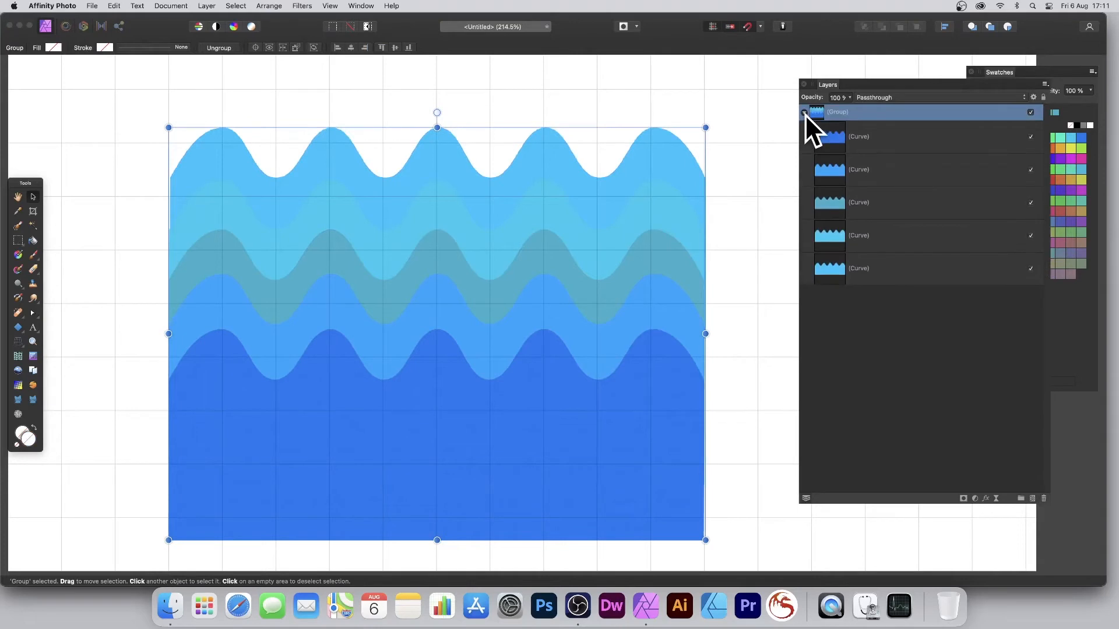
click(804, 114)
click(862, 164)
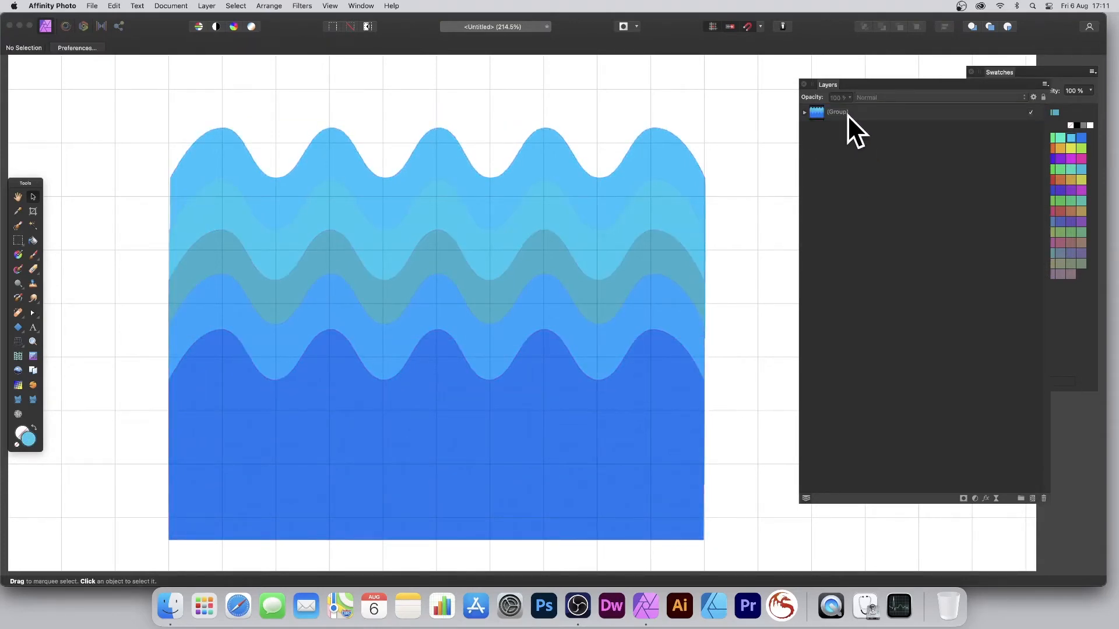
Try a Recolour adjustment over the wave group, previewing other blend modes, and delete the adjustment layer.
click(208, 7)
mouse_move(234, 150)
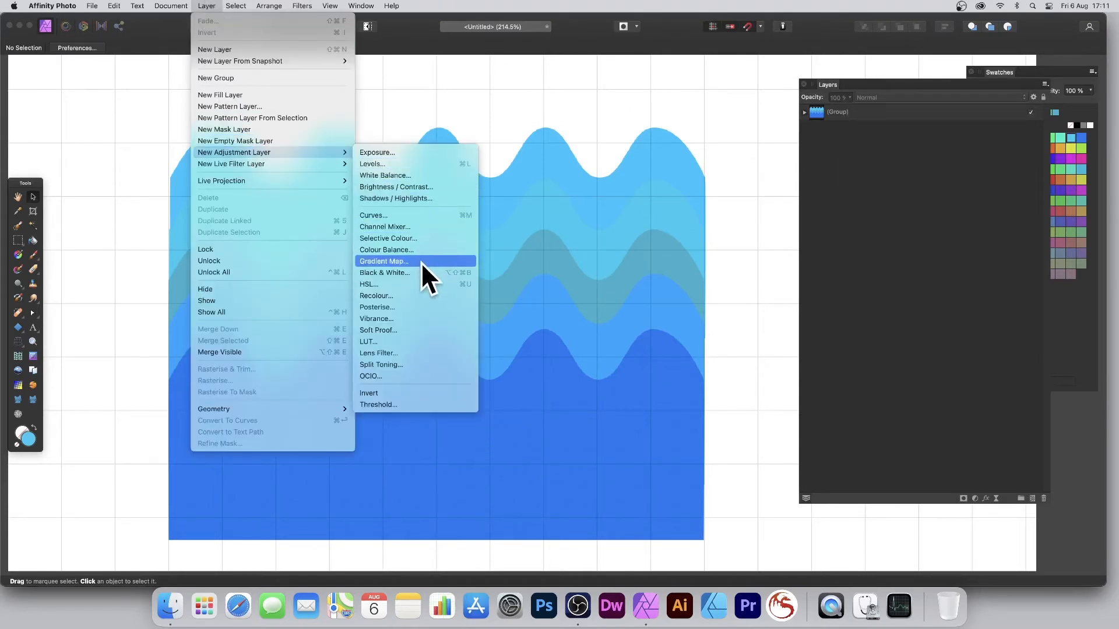
click(404, 292)
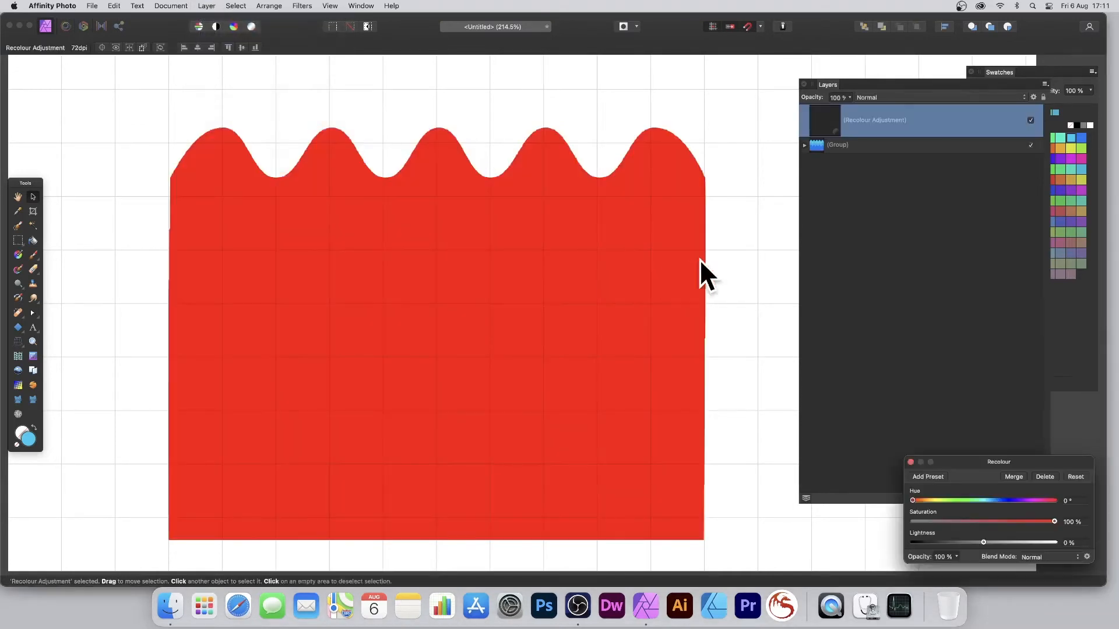
drag(1008, 462, 825, 309)
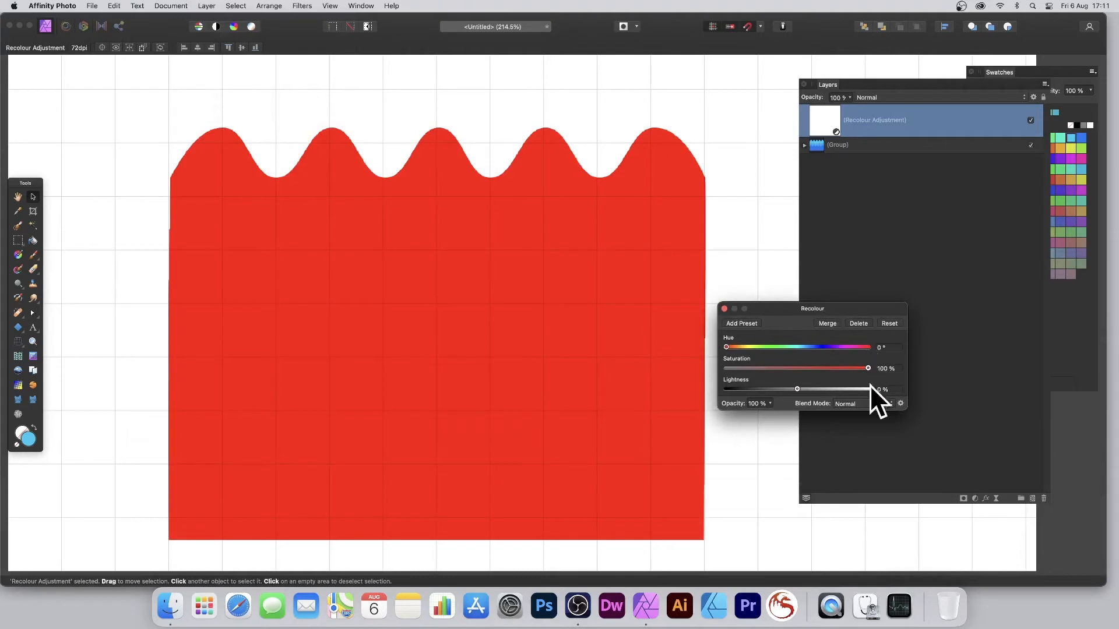
click(862, 403)
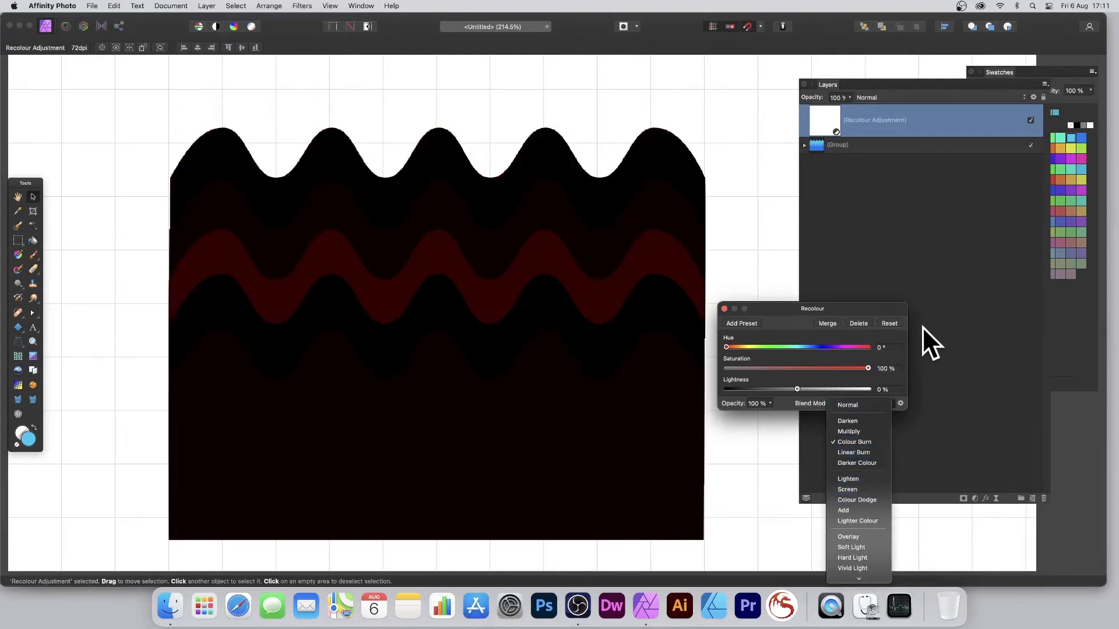
click(922, 326)
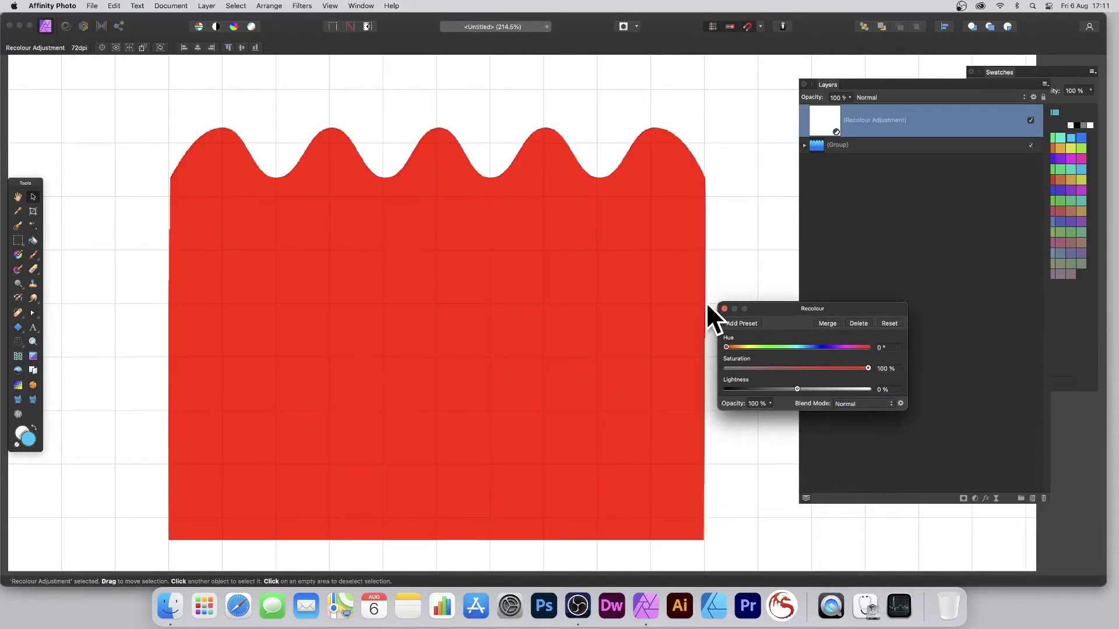
click(724, 309)
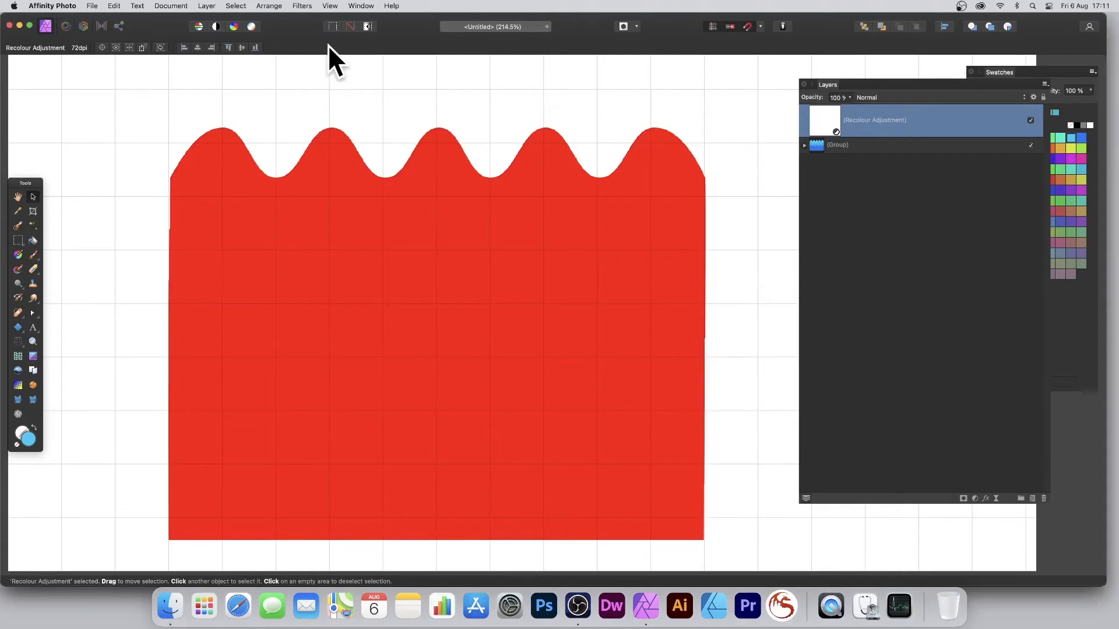
key(Delete)
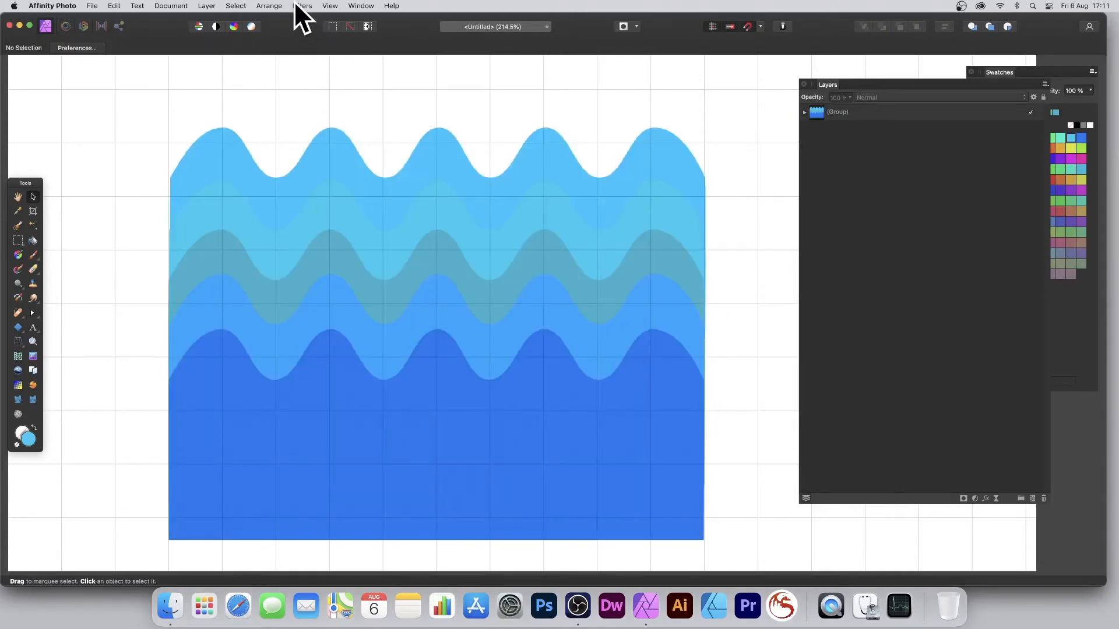
Try an HSL adjustment over the wave group with hue shift about 159.5°, saturation shift 9% and Hard Light blending.
click(209, 5)
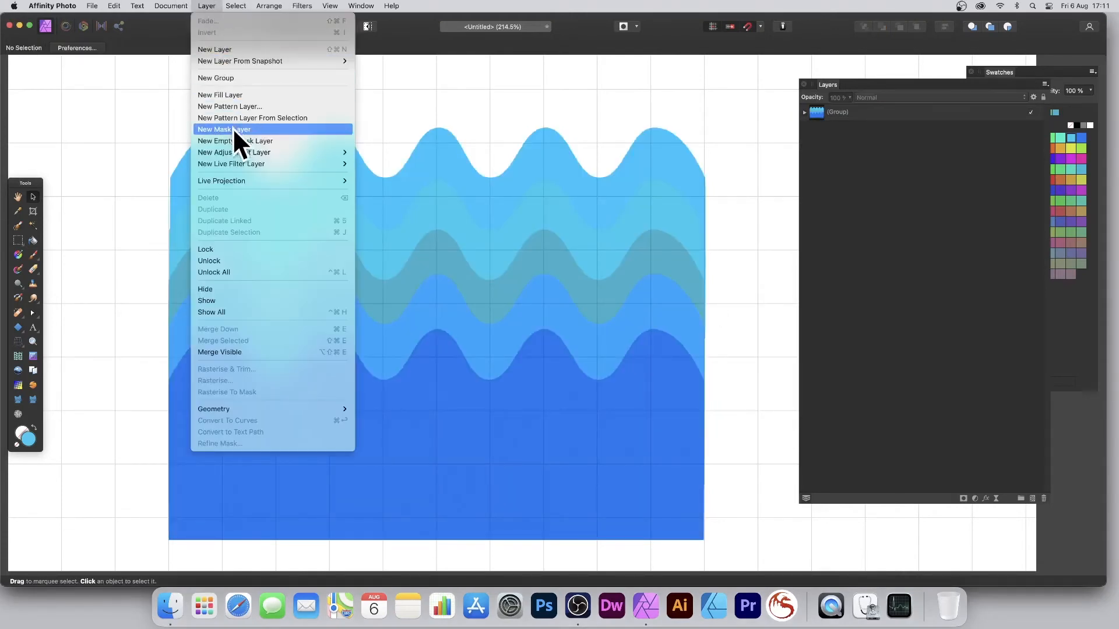
mouse_move(334, 153)
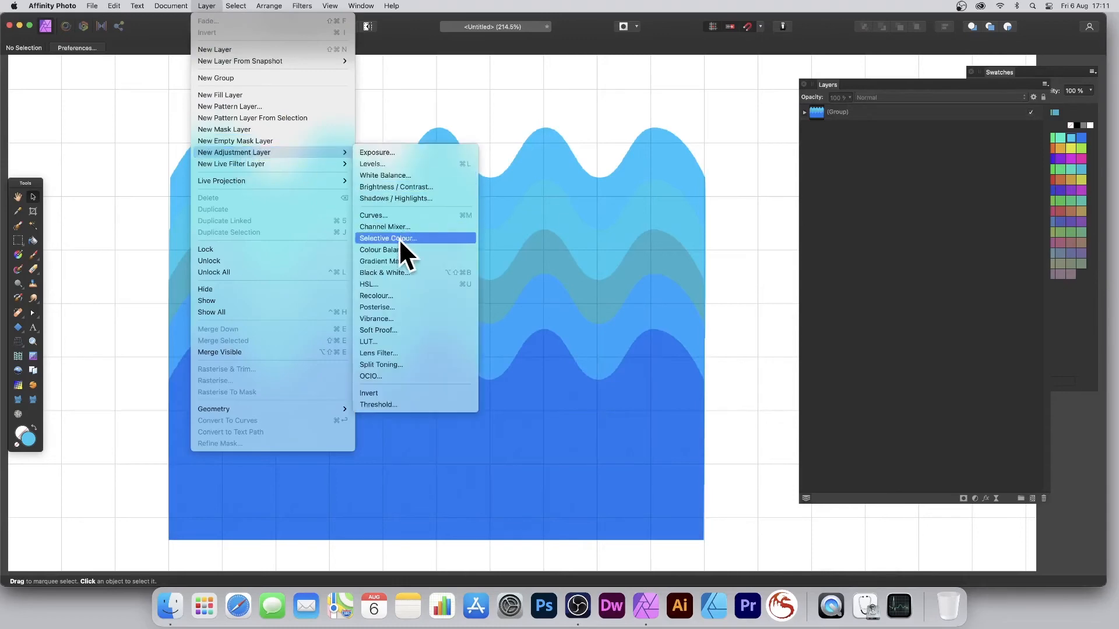
click(387, 285)
drag(816, 344, 859, 349)
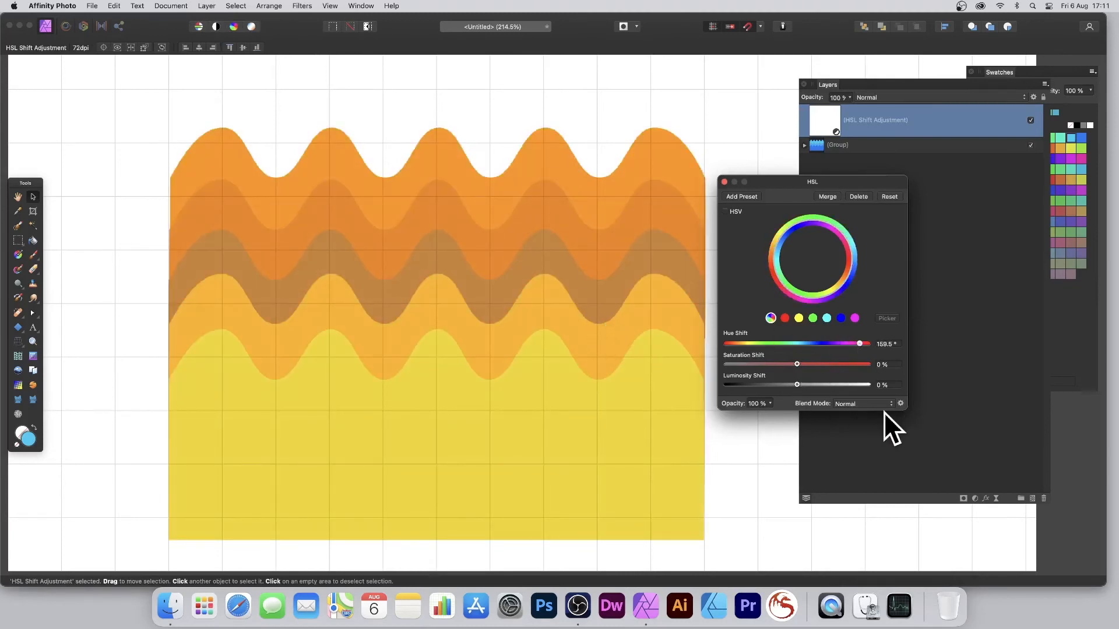
click(862, 404)
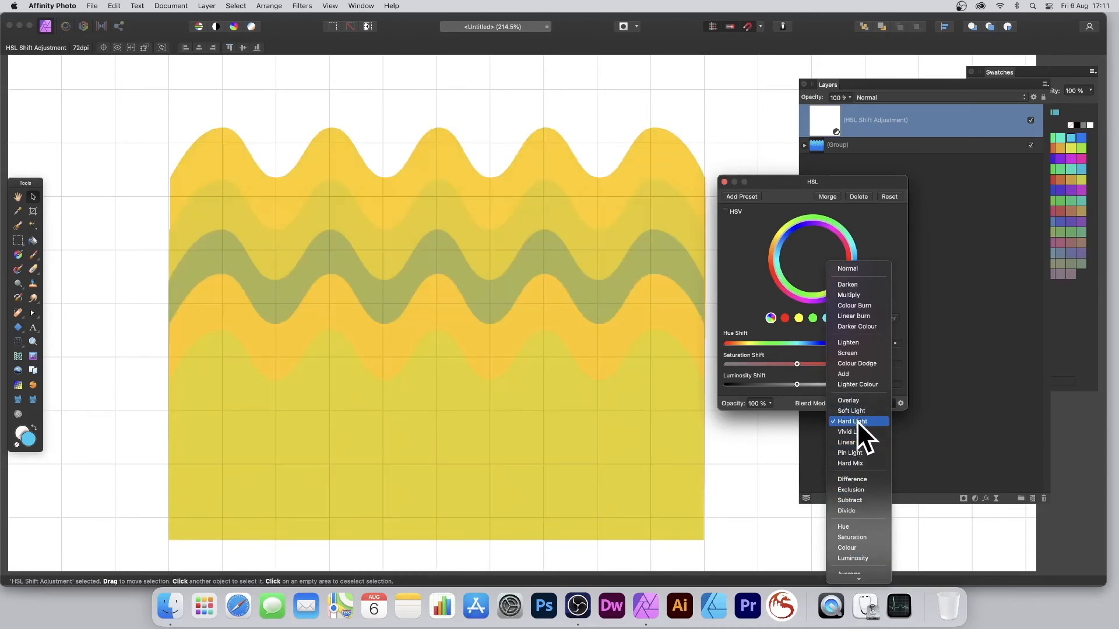
click(859, 420)
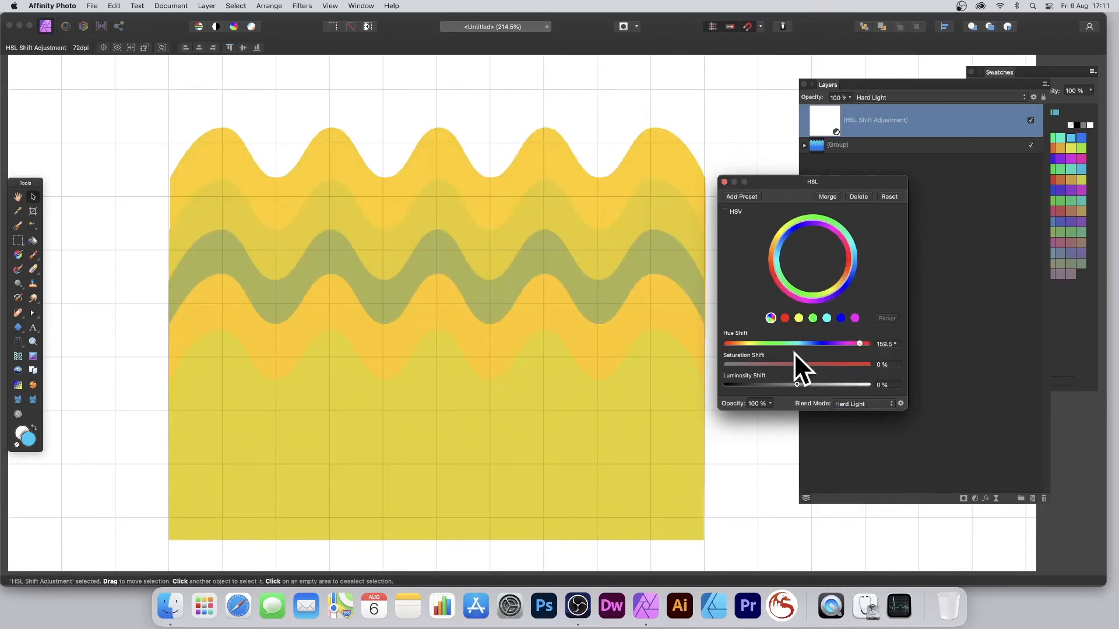
mouse_move(797, 364)
mouse_down()
mouse_move(814, 361)
mouse_move(782, 360)
mouse_move(803, 362)
mouse_up()
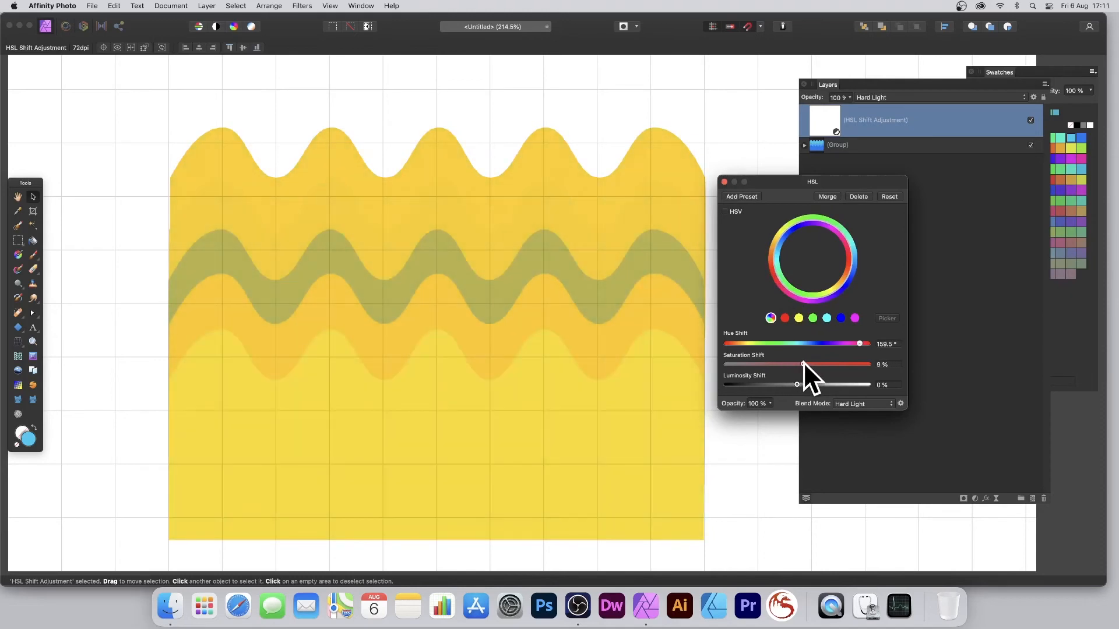
click(724, 182)
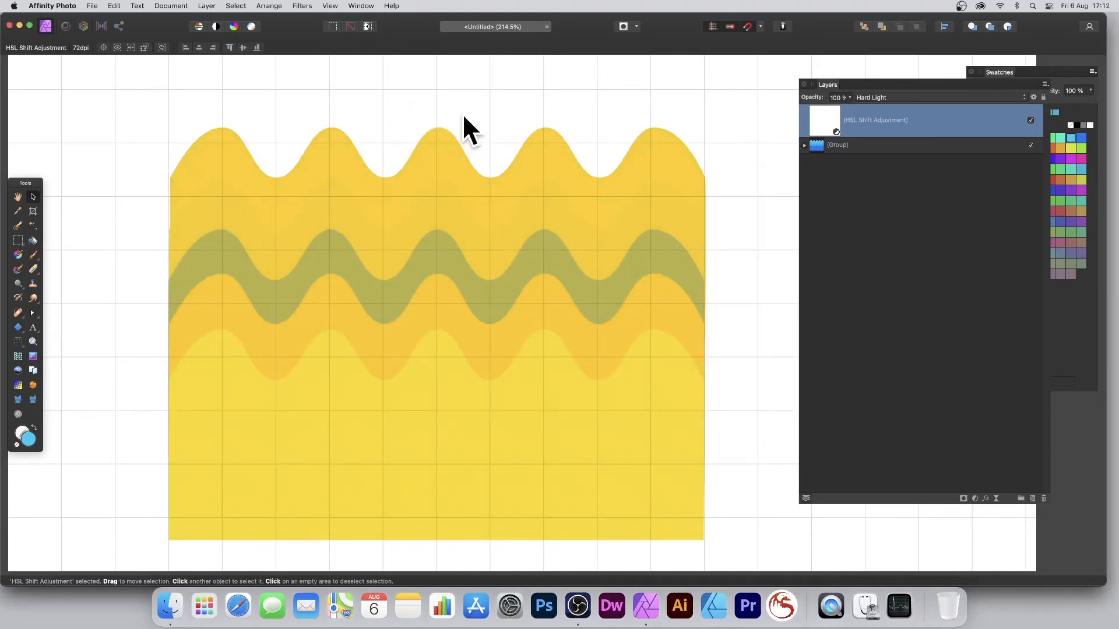
Undo the HSL adjustment on the wave group, including its hue, saturation and blend mode changes.
key(super+z)
key(super+z)
key(super+z)
key(super+z)
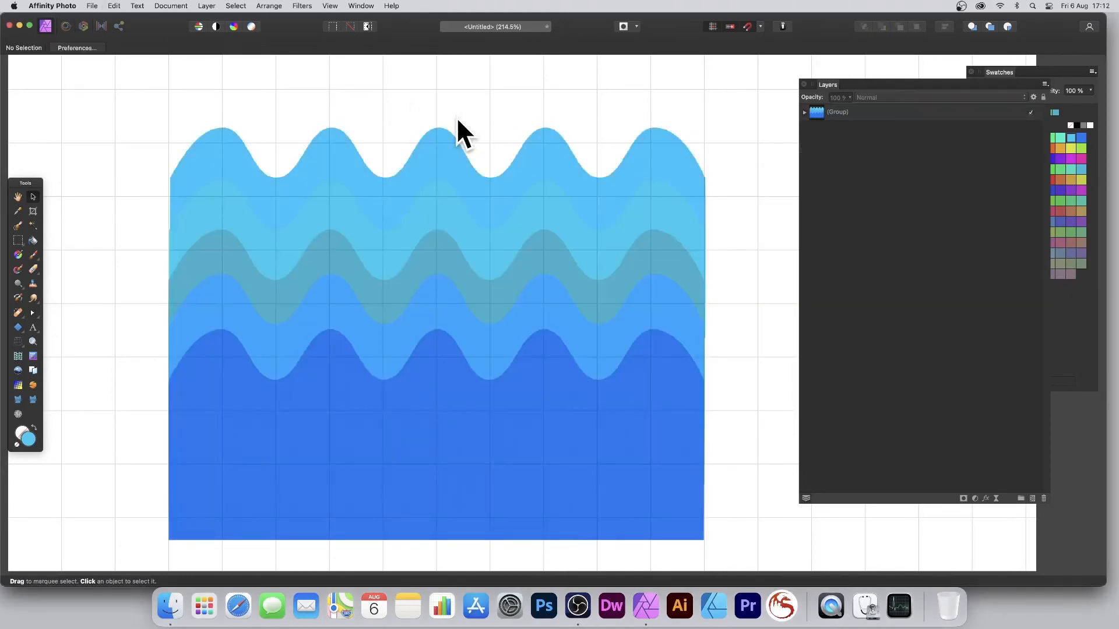
Expand the wave group and recolour the wave directly behind the front one mint green and the middle wave red.
click(805, 111)
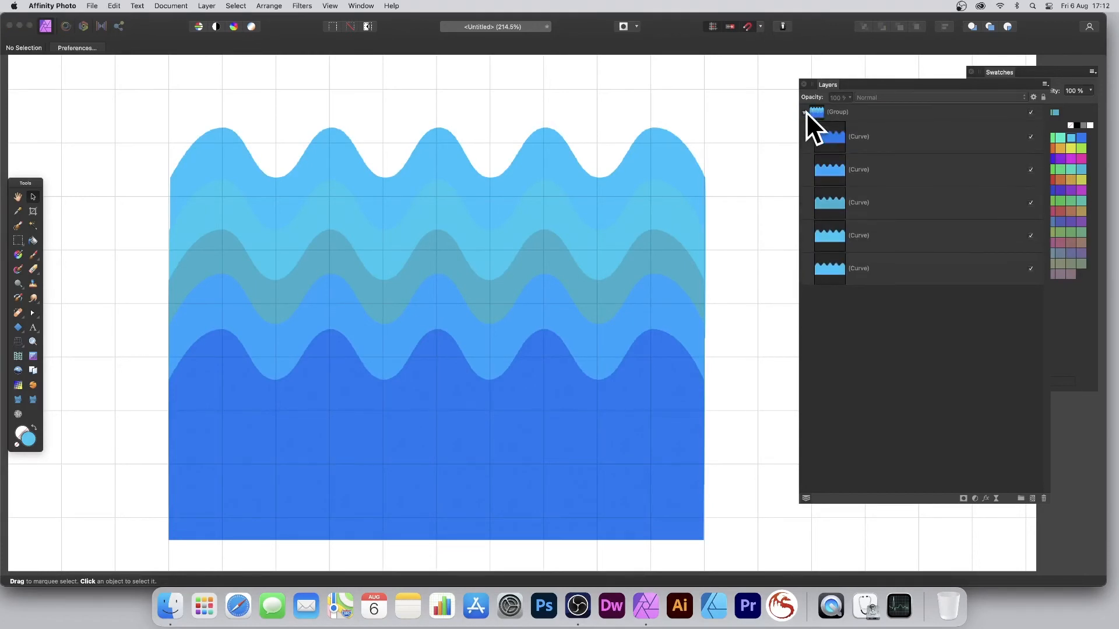
click(866, 169)
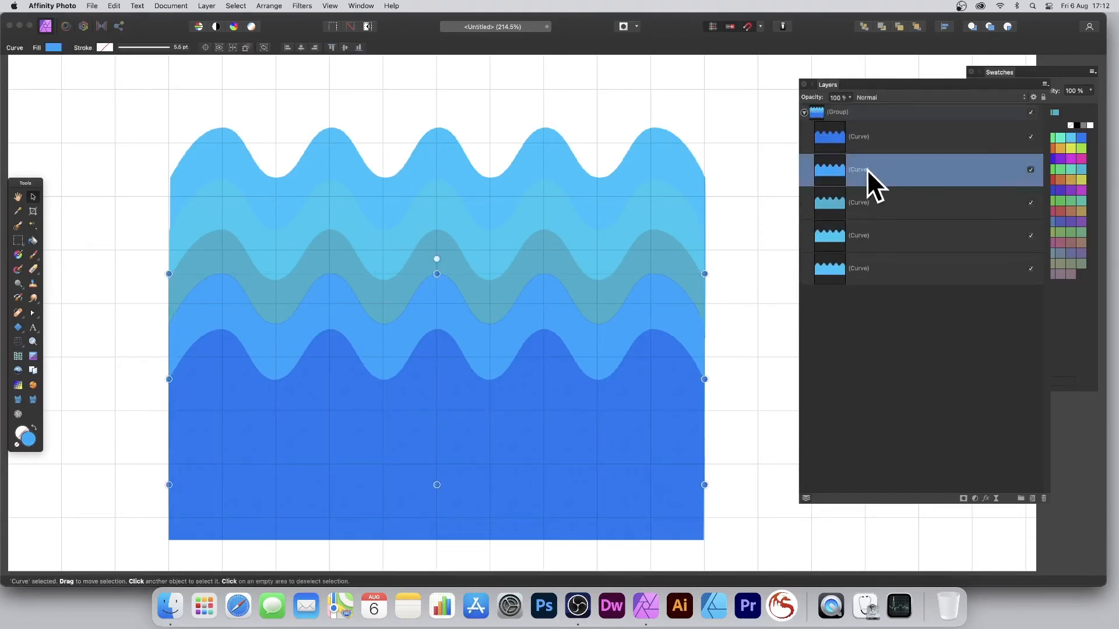
click(1058, 137)
click(873, 212)
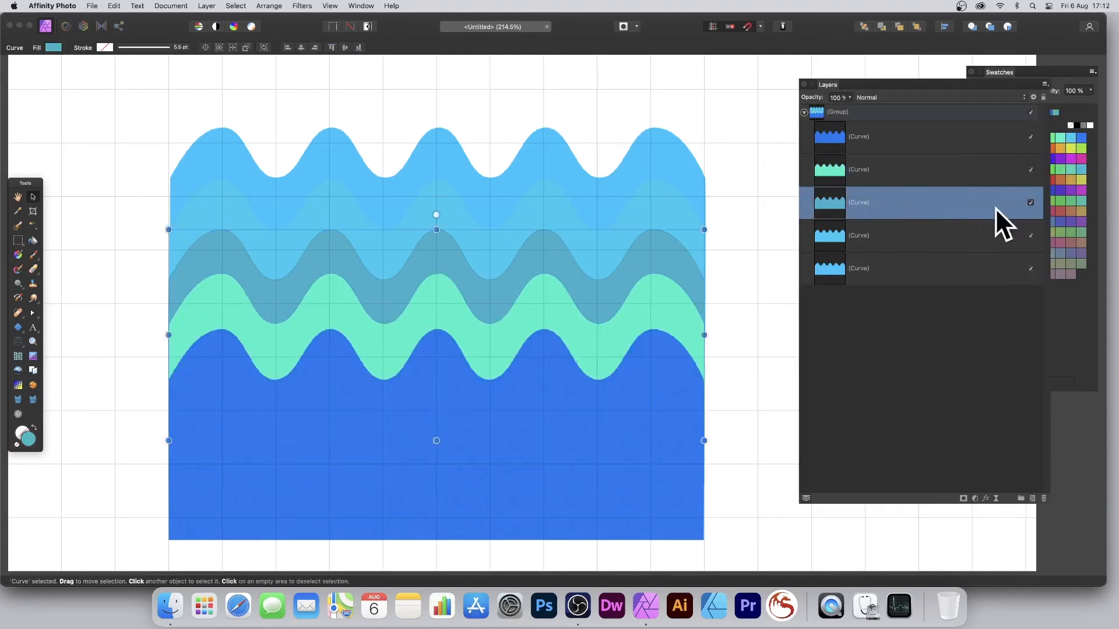
click(1053, 179)
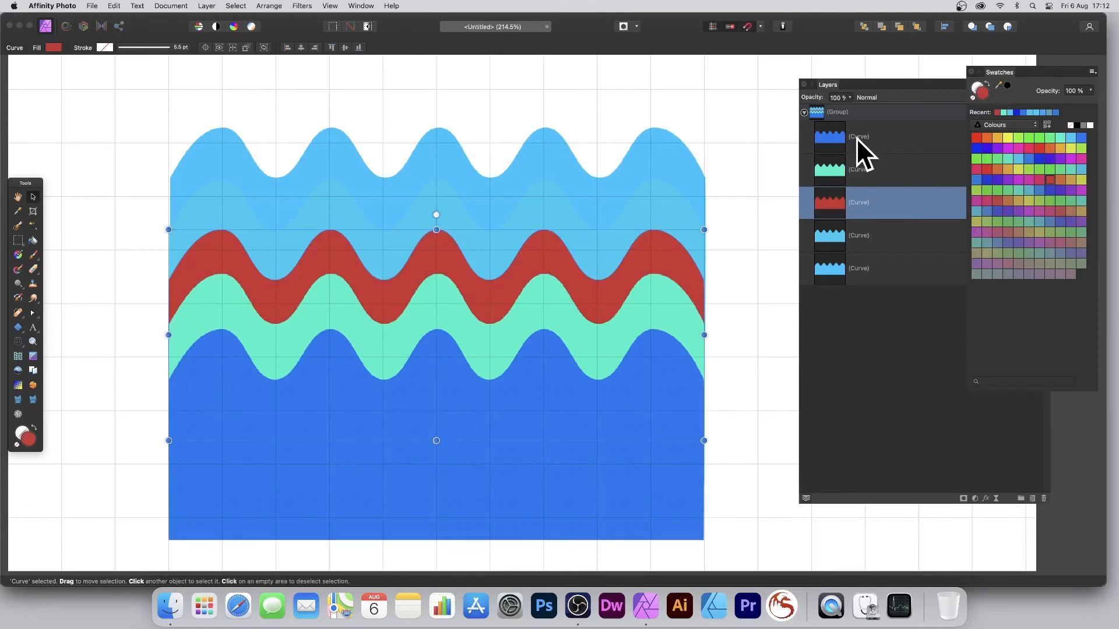
Recolour the wave directly behind the red one, trying mint green before settling on dusty pink.
click(834, 239)
click(1056, 136)
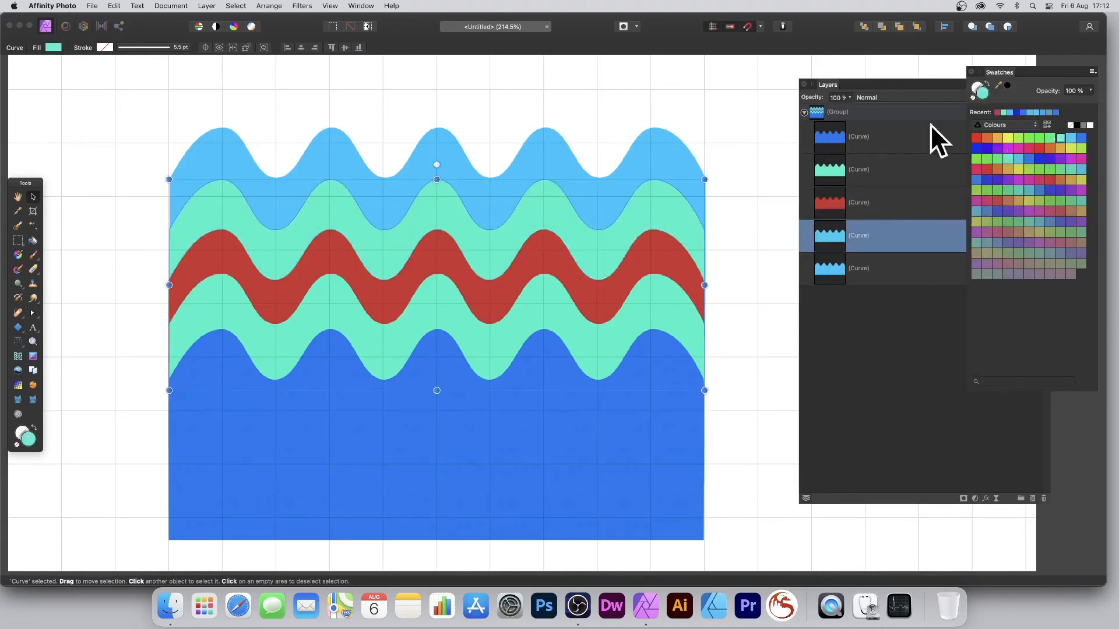
click(998, 232)
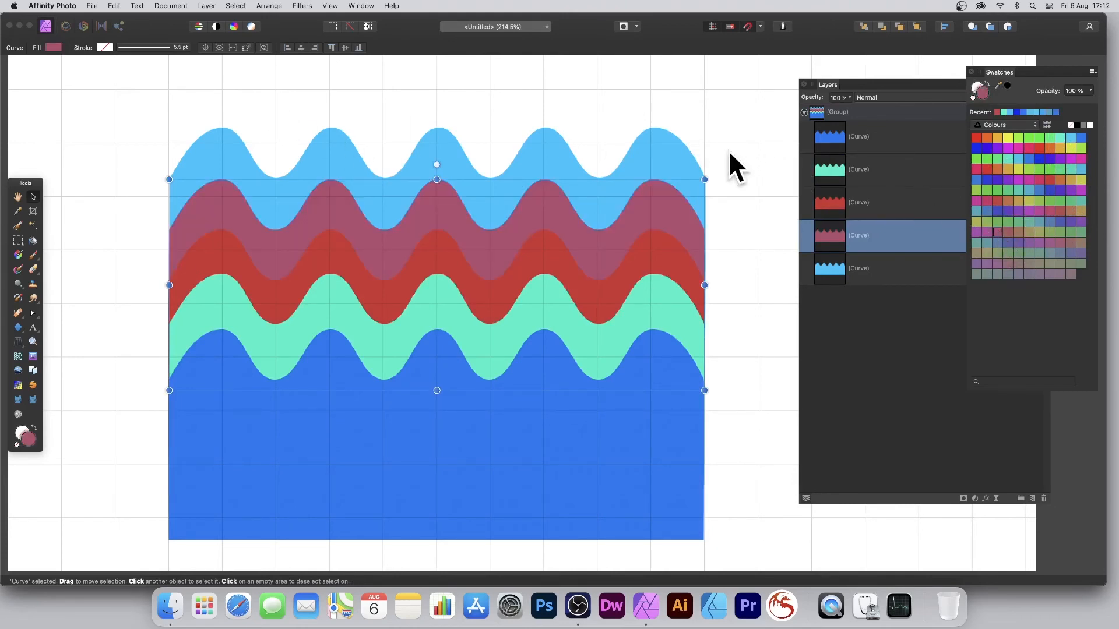
Apply a Gaussian Blur with a radius of about 16.3 px to the dusty pink wave.
click(303, 6)
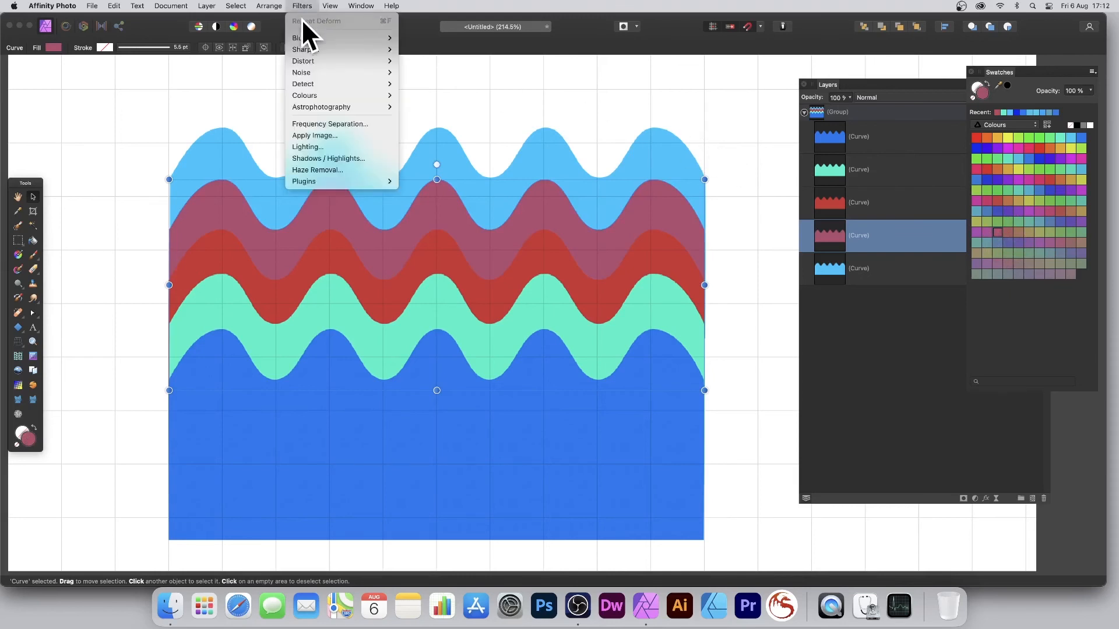
mouse_move(314, 38)
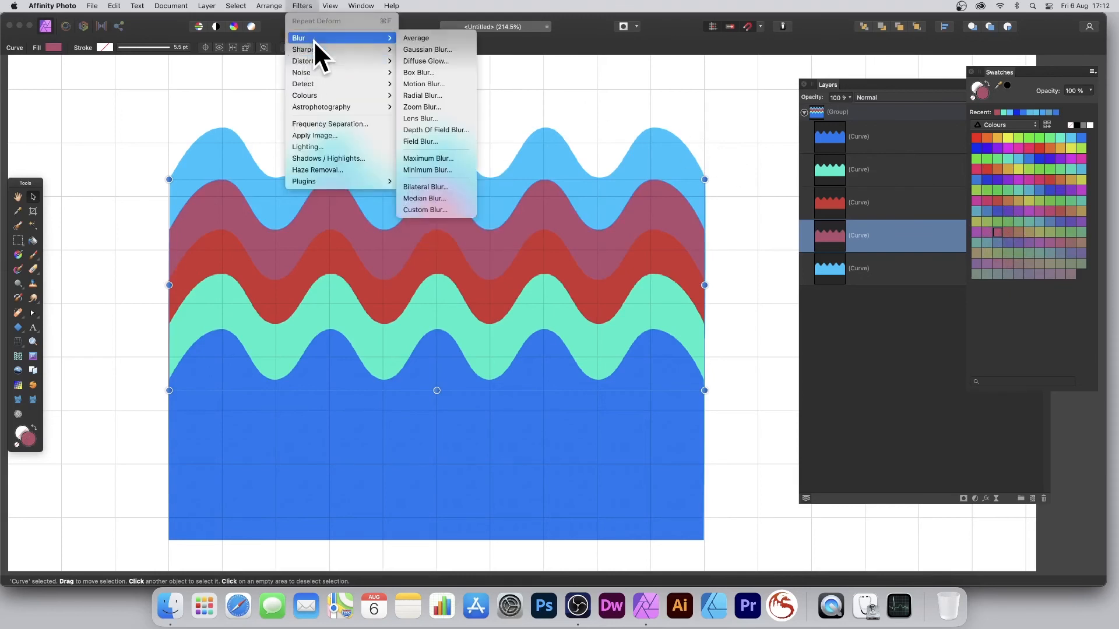
click(446, 50)
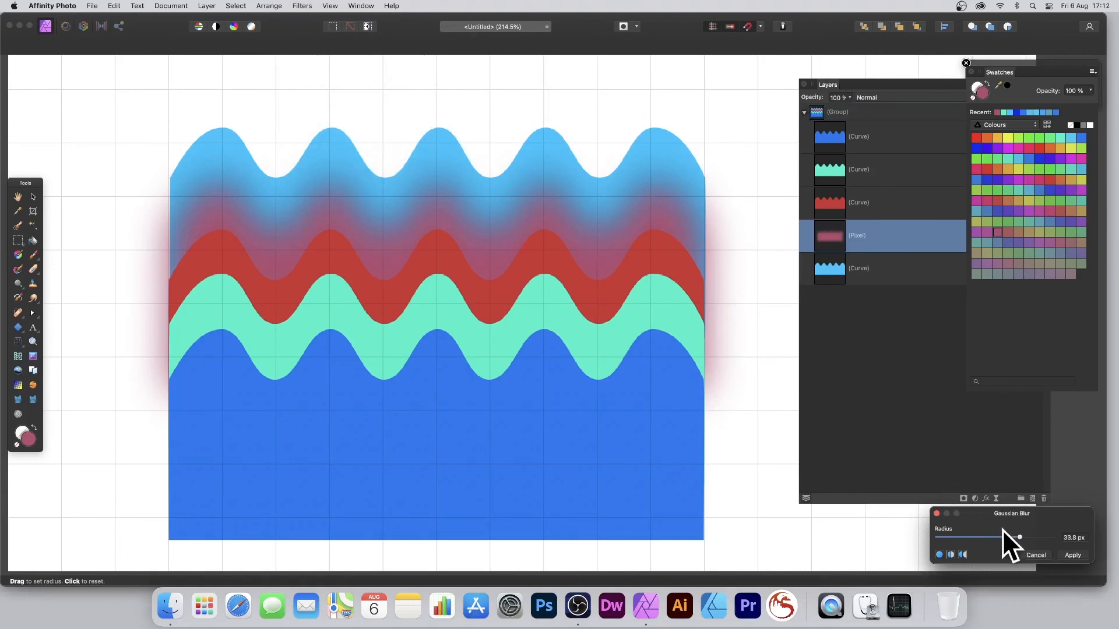
drag(1017, 538, 996, 536)
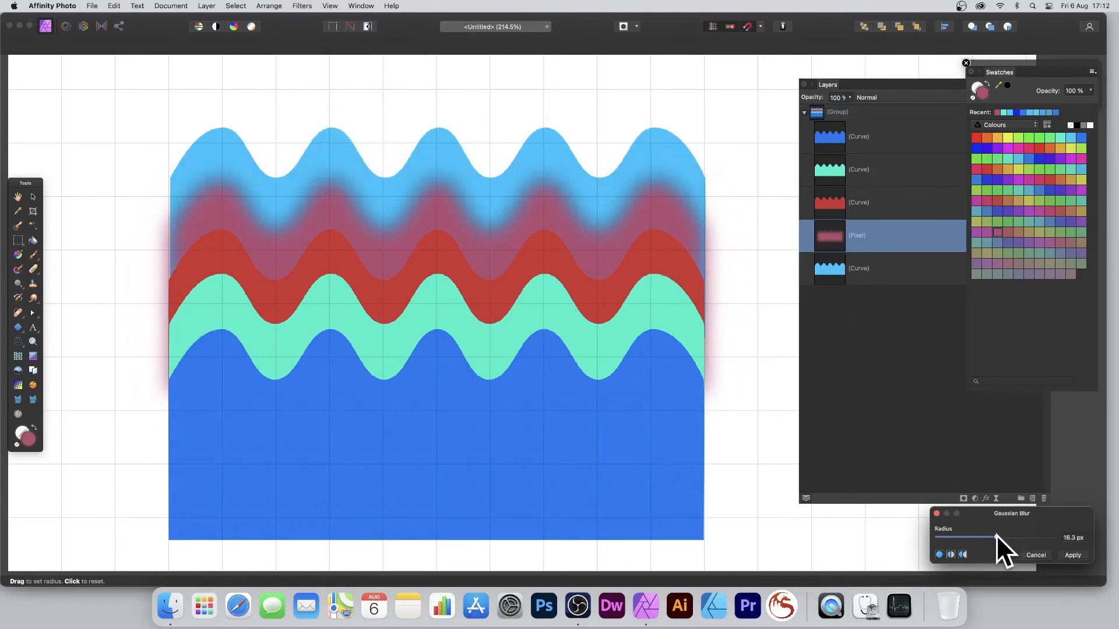
click(1069, 554)
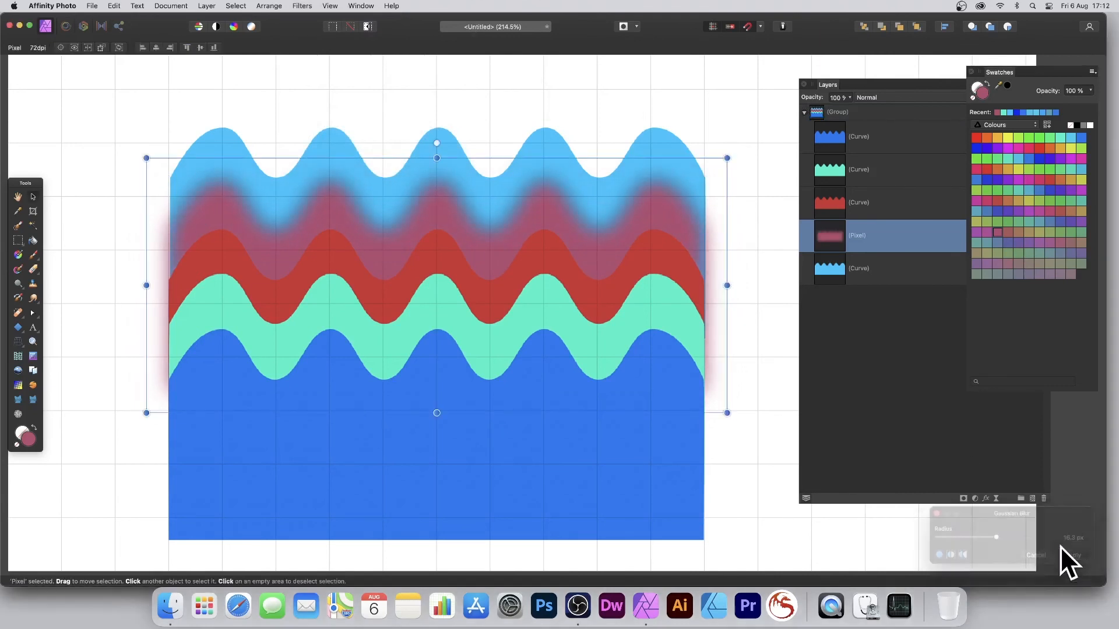
Apply a Gaussian Blur with a 16.3 px radius to the mint green wave and deselect it.
click(860, 169)
click(301, 7)
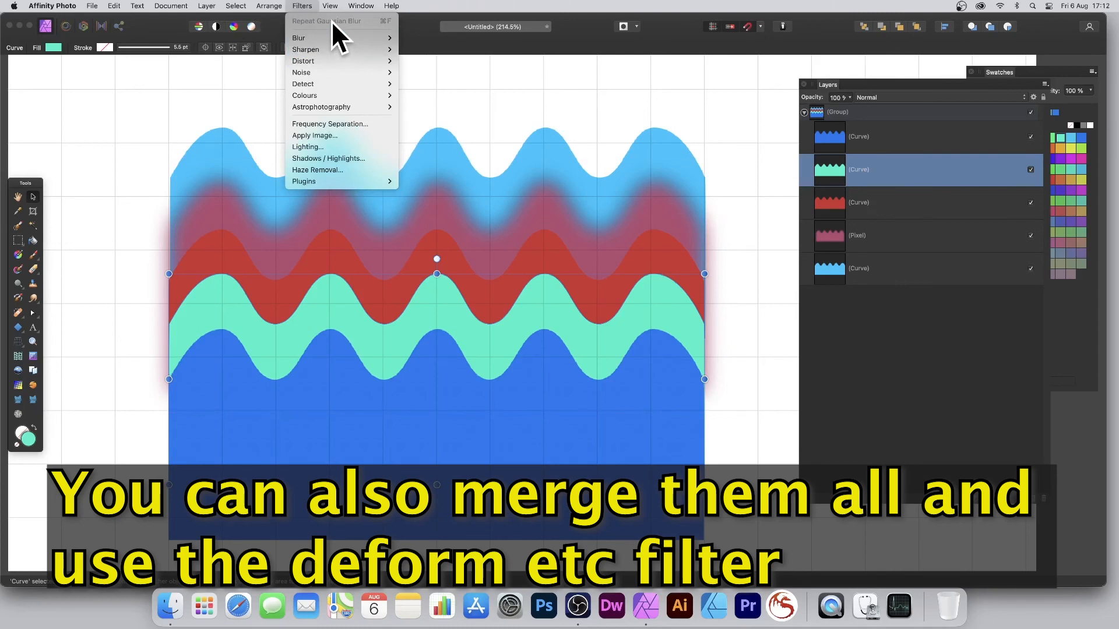
mouse_move(334, 38)
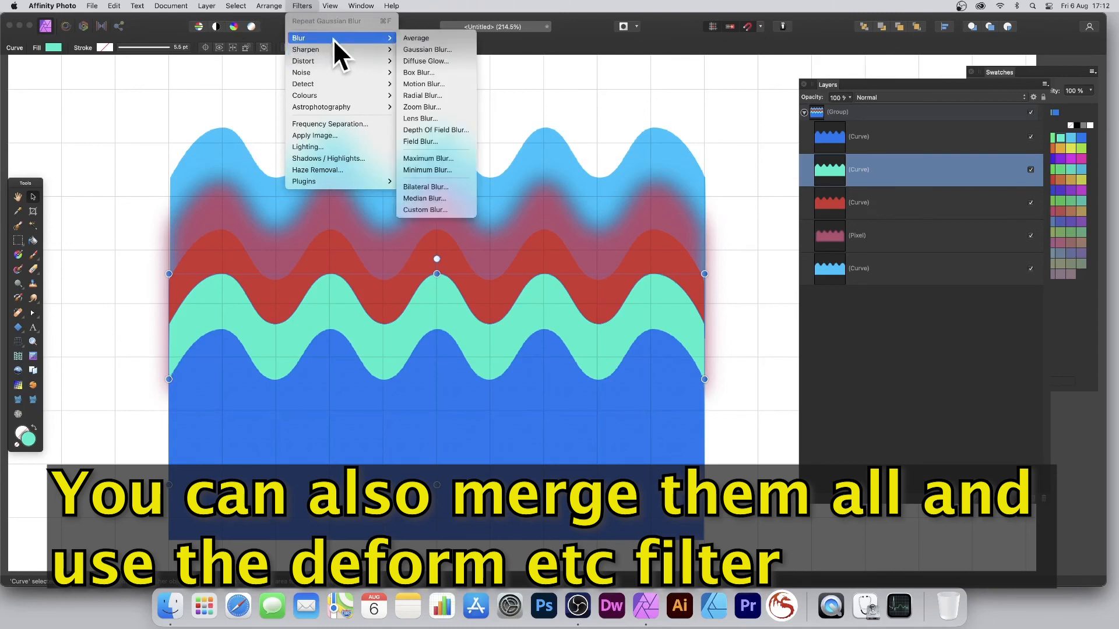
click(442, 51)
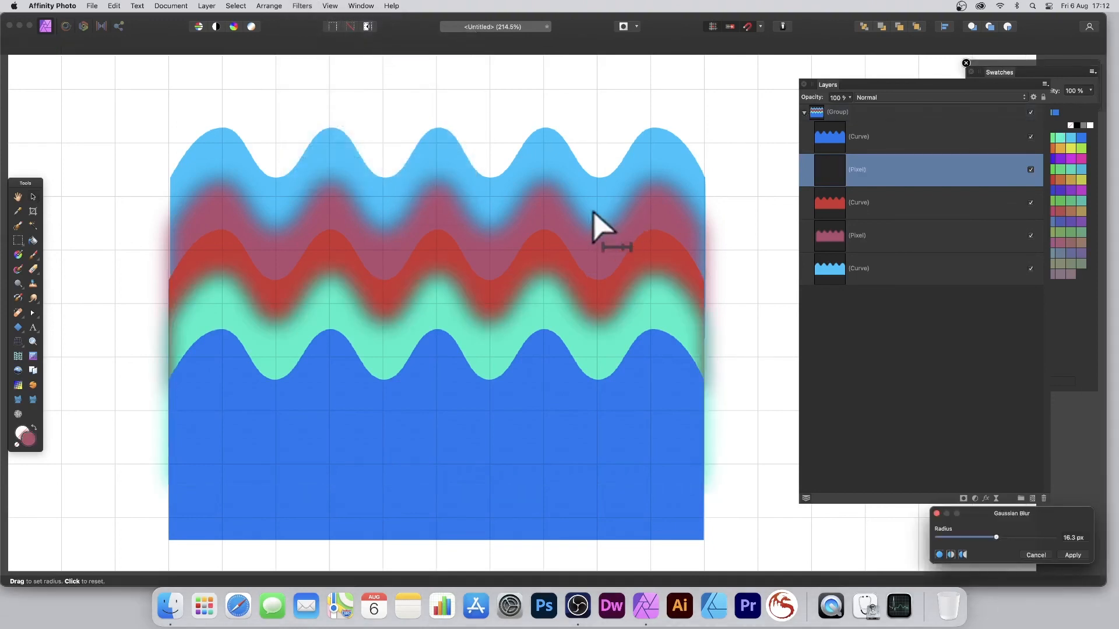
click(1073, 555)
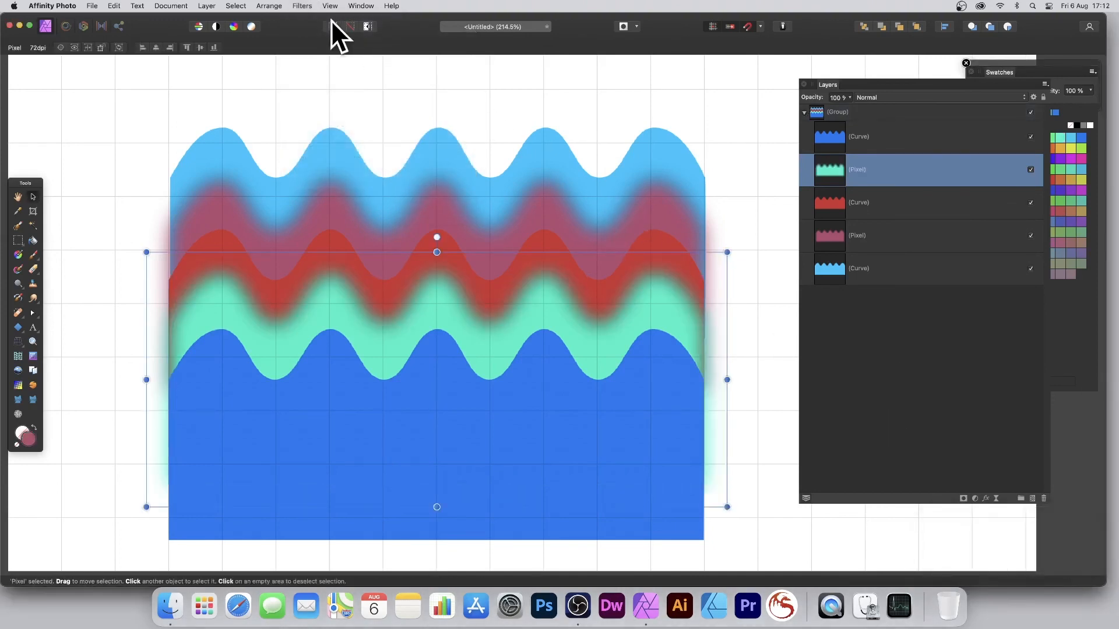
click(358, 97)
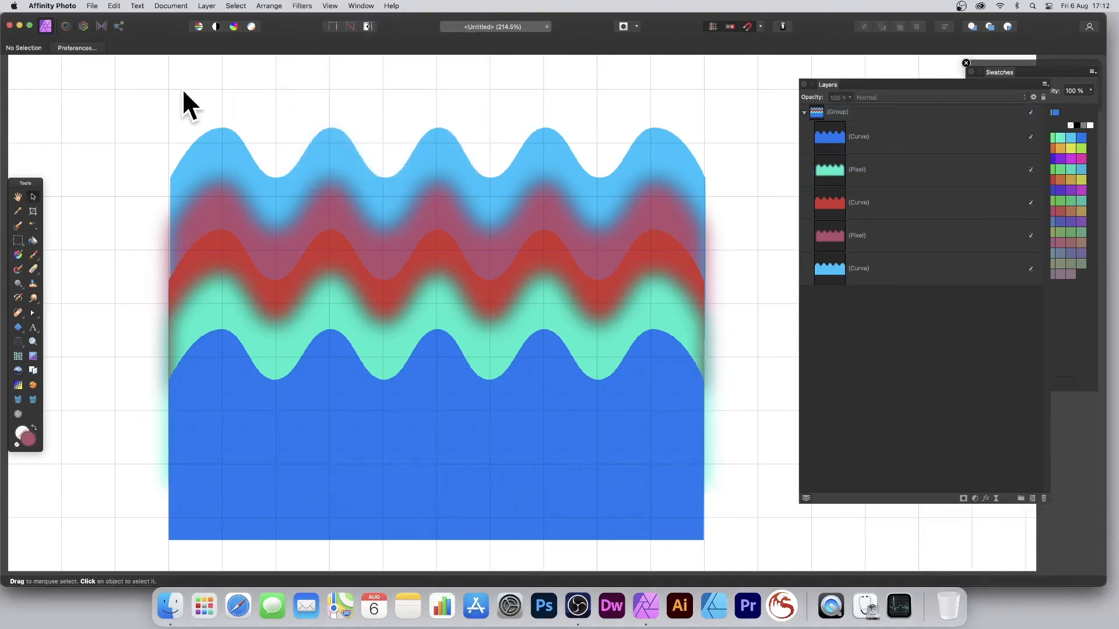